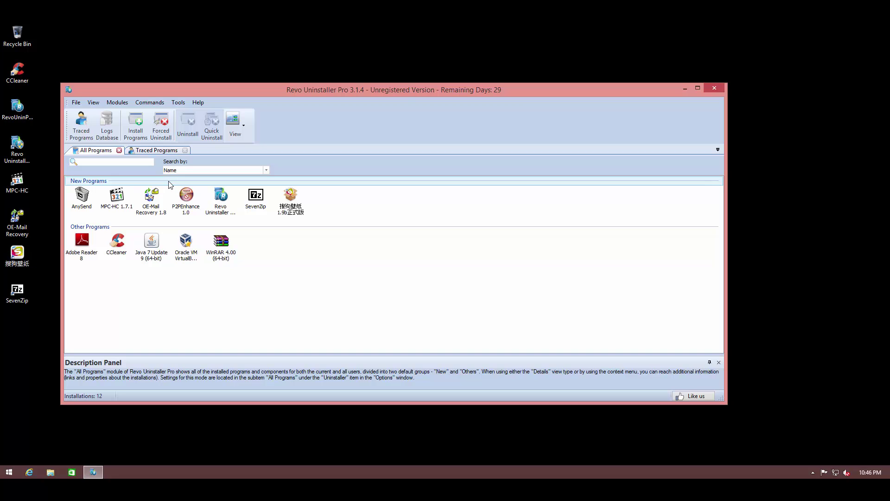
Let AnySend's initial analysis and built-in uninstaller finish with Moderate scanning mode set.
{"action": "mouse_move", "coordinate": [81, 204]}
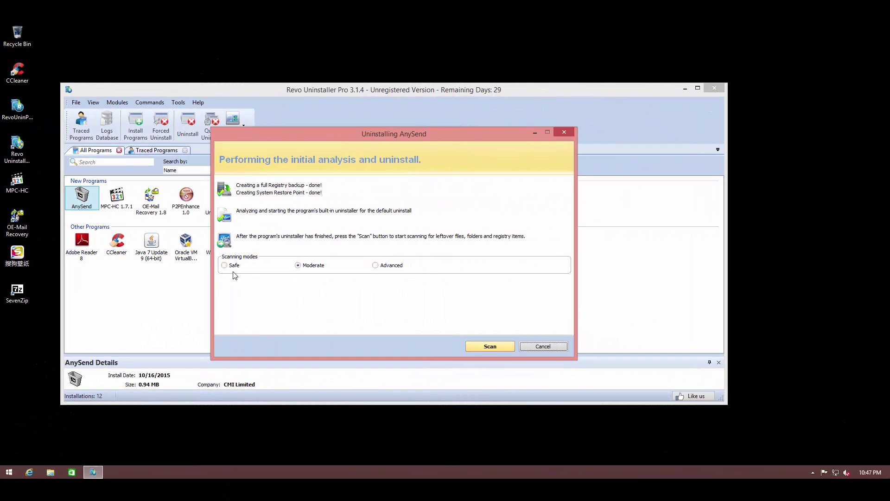
Try the Safe and Advanced leftover scan modes, then return to Moderate.
{"action": "left_click", "coordinate": [224, 267]}
{"action": "left_click", "coordinate": [373, 268]}
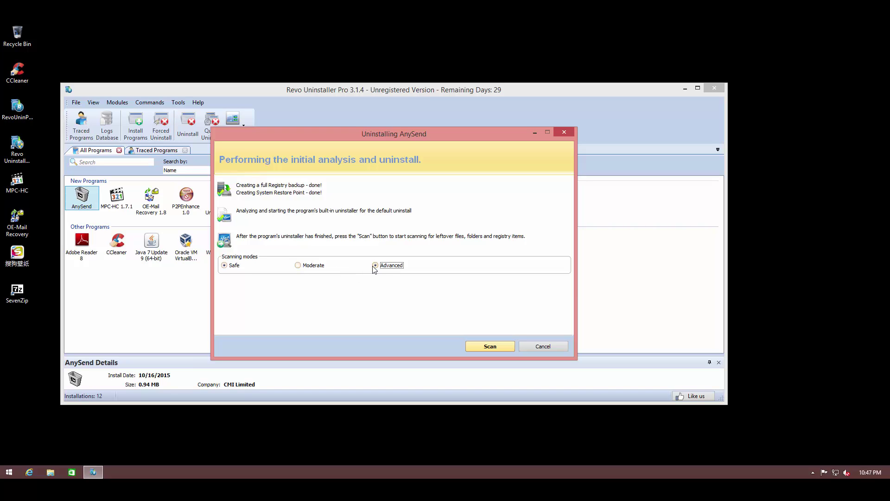
{"action": "left_click", "coordinate": [306, 269]}
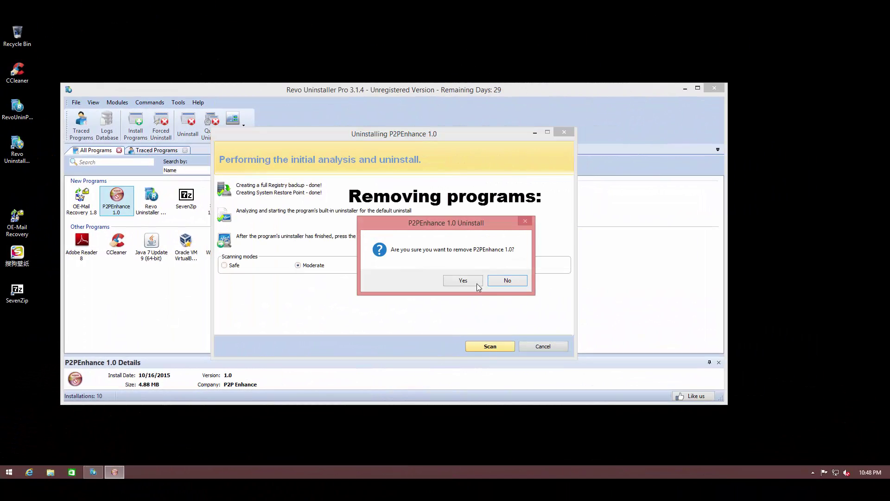
Confirm removing P2PEnhance 1.0, dismiss the success message, and scan for its leftovers.
{"action": "left_click", "coordinate": [464, 281]}
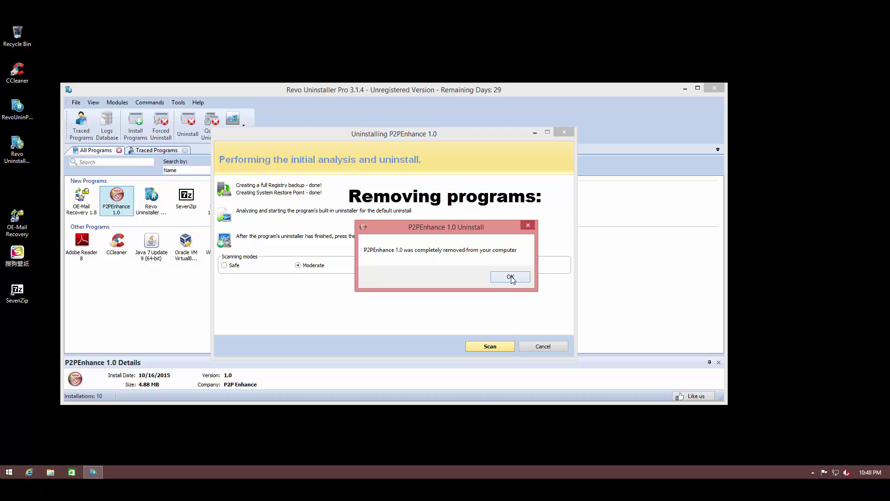
{"action": "key", "text": "Return"}
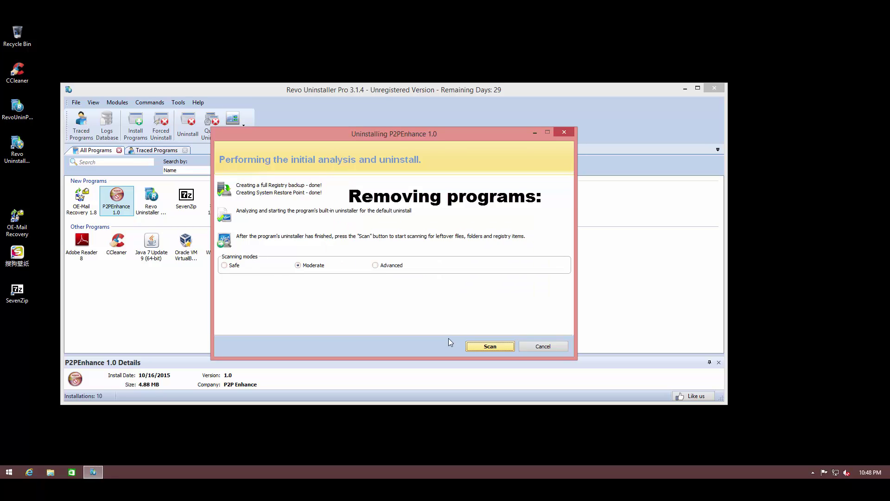
{"action": "left_click", "coordinate": [485, 346]}
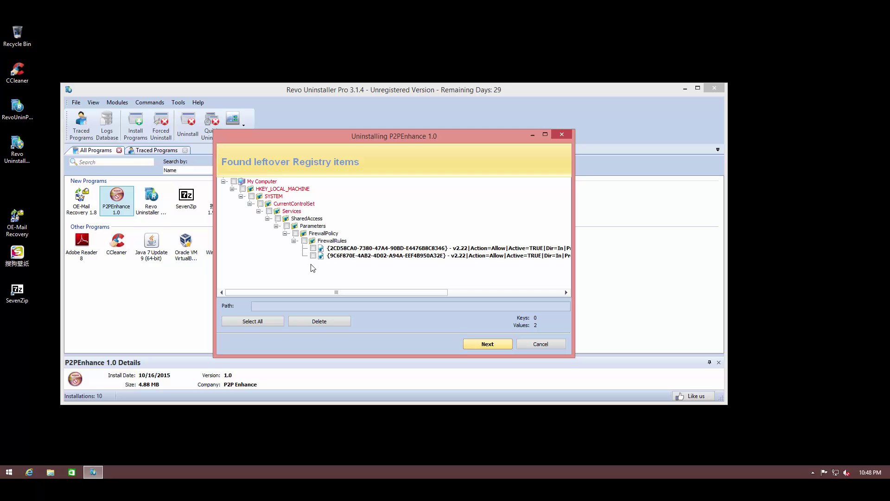
Widen the path column, select all six P2PEnhance leftover files and folders, and delete them.
{"action": "left_click_drag", "start_coordinate": [334, 291], "coordinate": [304, 289]}
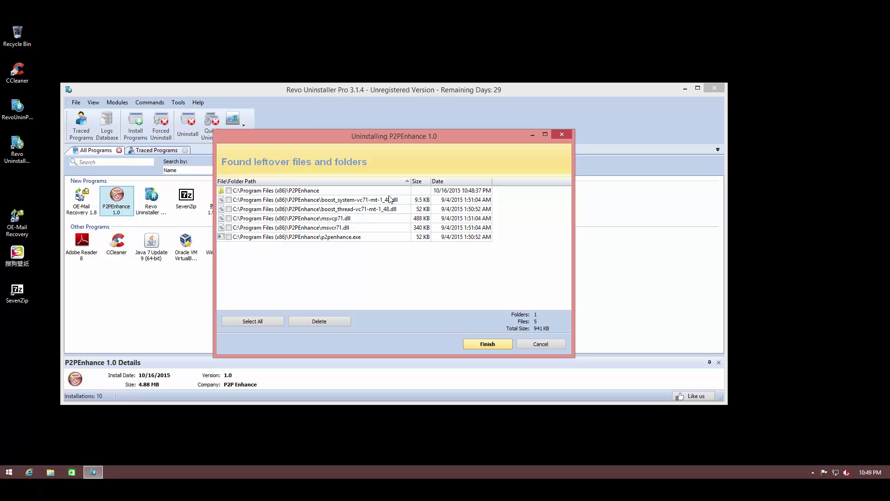
{"action": "double_click", "coordinate": [411, 181]}
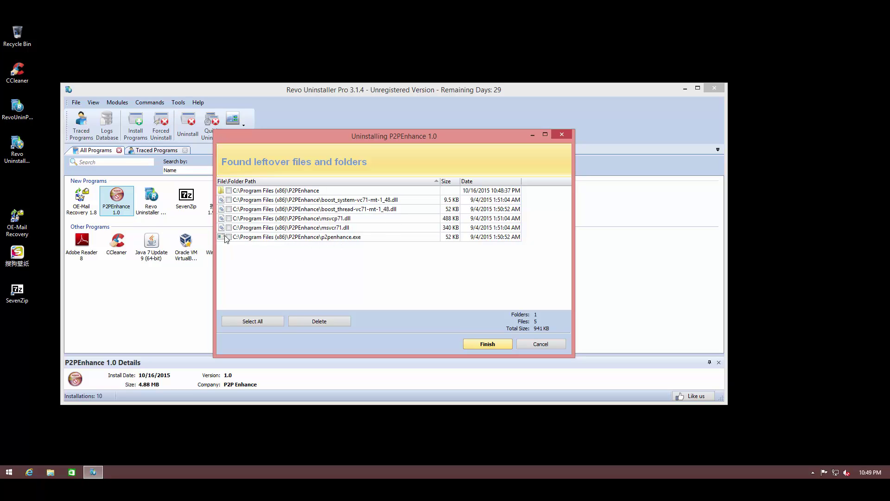
{"action": "left_click", "coordinate": [228, 191]}
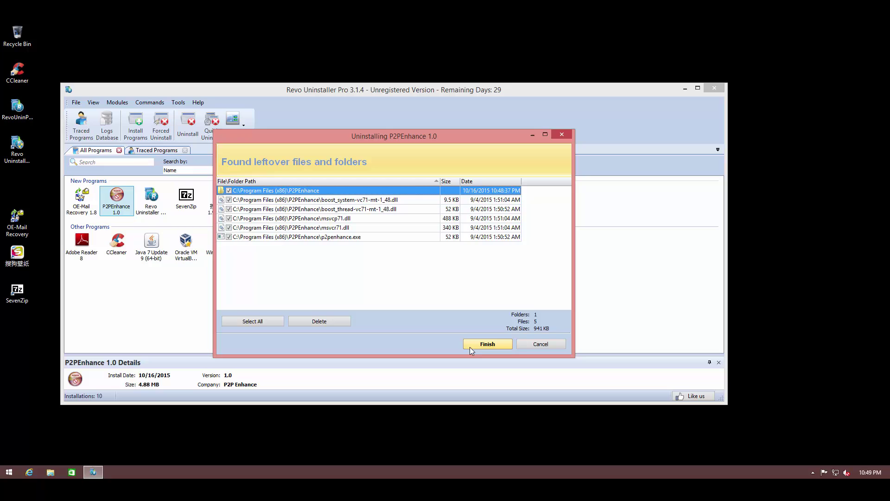
{"action": "left_click", "coordinate": [330, 324]}
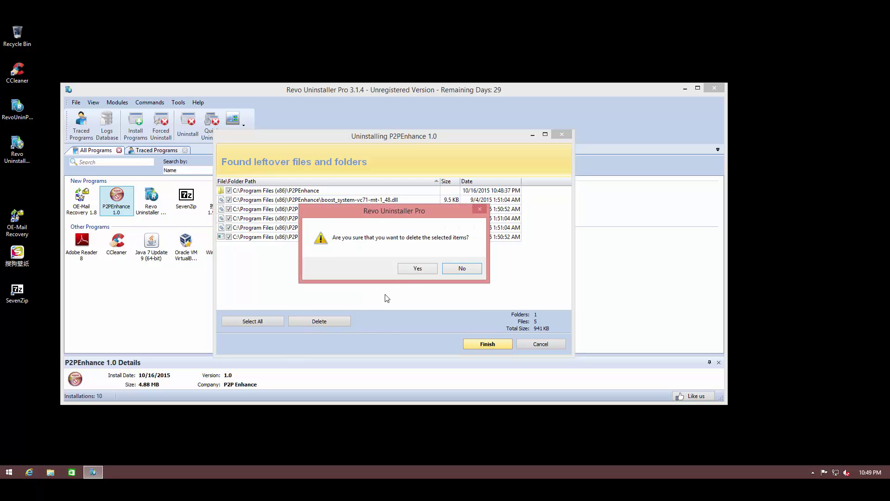
{"action": "left_click", "coordinate": [412, 269]}
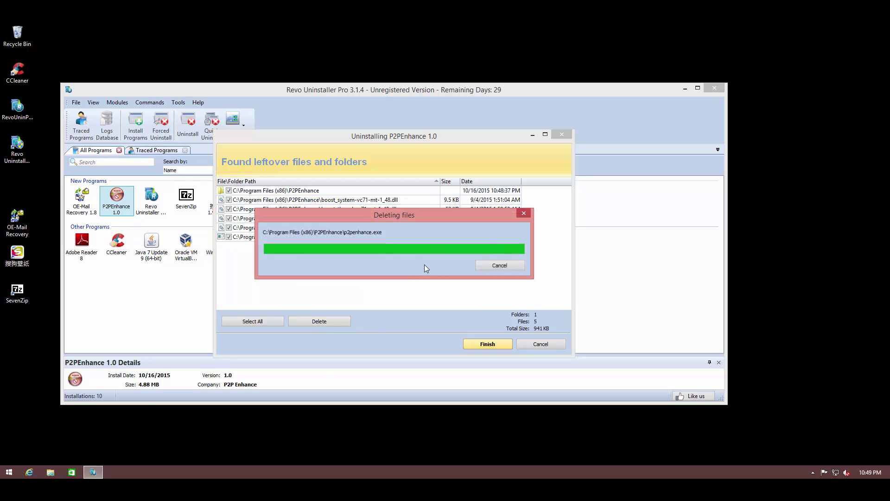
{"action": "left_click", "coordinate": [475, 267]}
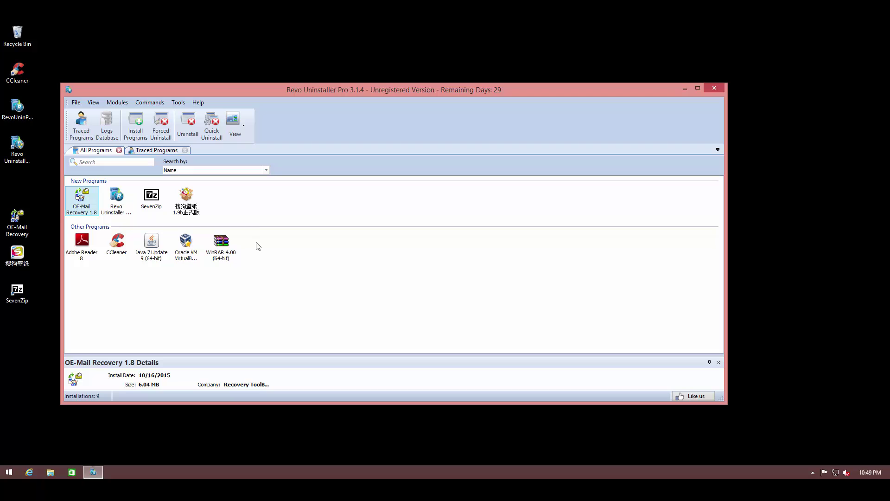
{"action": "left_click_drag", "start_coordinate": [327, 94], "coordinate": [353, 89]}
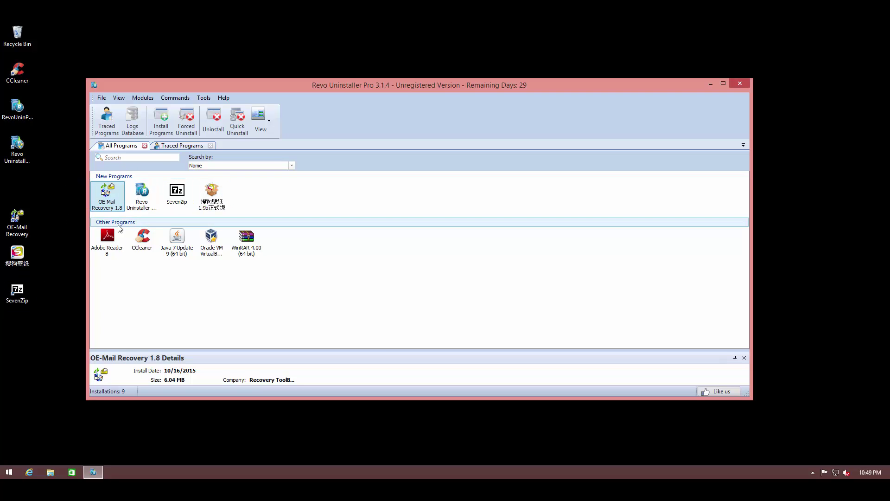
{"action": "mouse_move", "coordinate": [21, 255]}
{"action": "left_mouse_down"}
{"action": "mouse_move", "coordinate": [159, 280]}
{"action": "mouse_move", "coordinate": [20, 264]}
{"action": "left_mouse_up"}
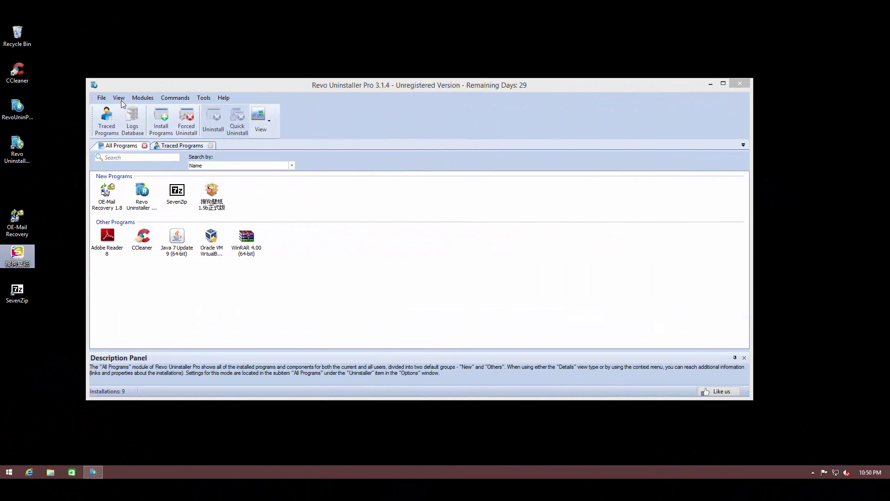
Switch to Hunter Mode from the View menu and drop the target on the SevenZip desktop icon.
{"action": "left_click", "coordinate": [121, 99]}
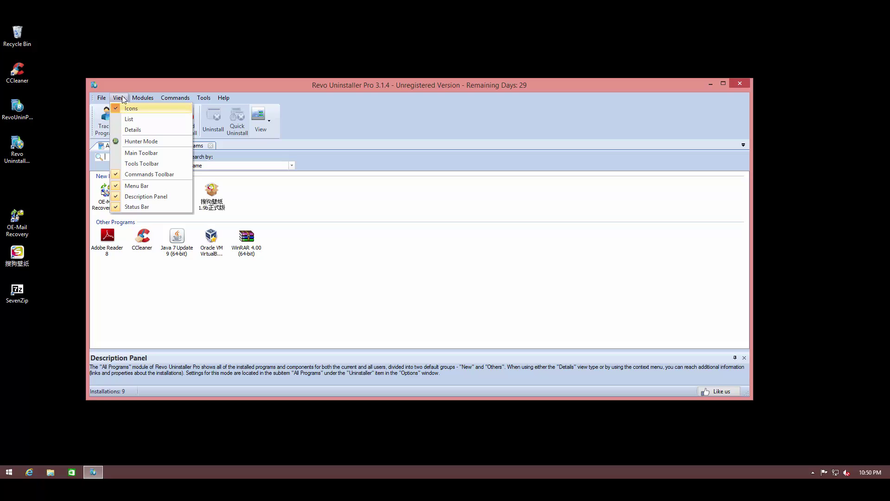
{"action": "left_click", "coordinate": [128, 142]}
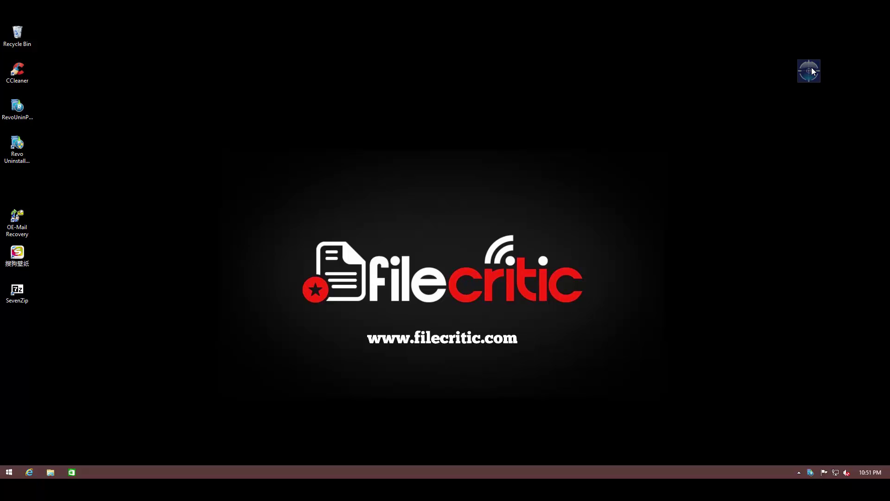
{"action": "left_click_drag", "start_coordinate": [812, 71], "coordinate": [20, 297]}
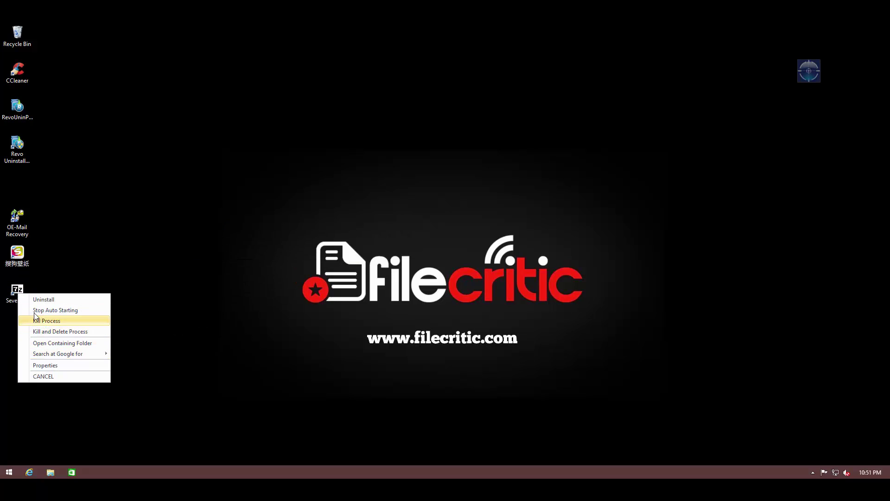
Uninstall SevenZip from the Hunter menu, run its own uninstaller, then scan for leftovers.
{"action": "left_click", "coordinate": [32, 299]}
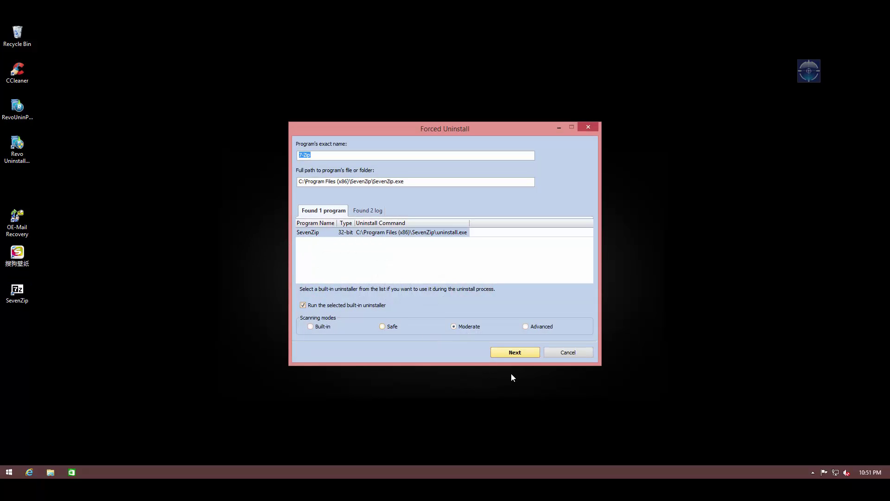
{"action": "left_click", "coordinate": [515, 353]}
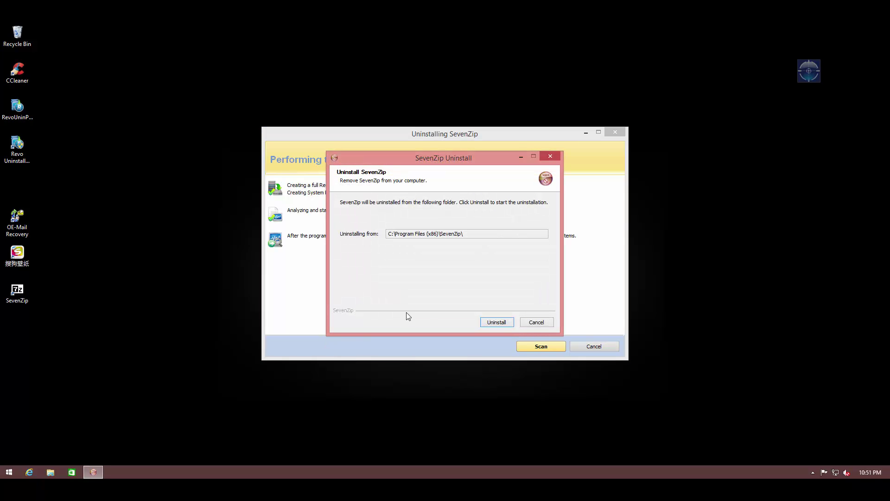
{"action": "left_click", "coordinate": [491, 323]}
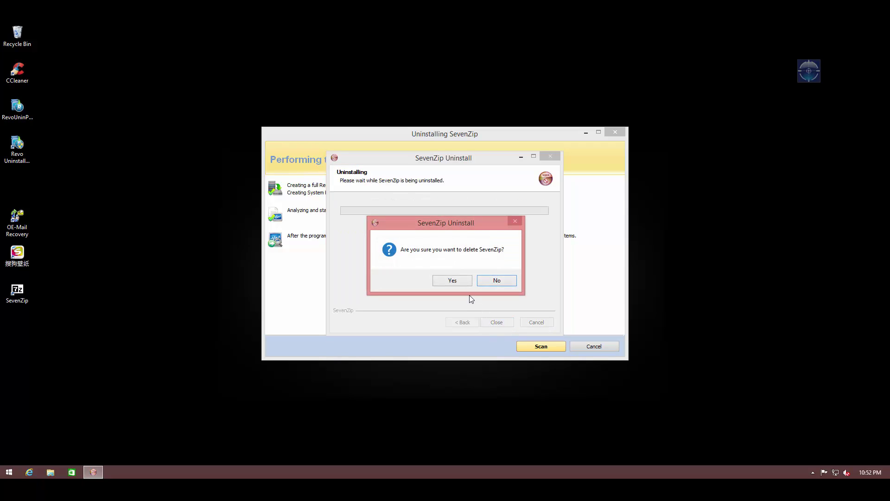
{"action": "left_click", "coordinate": [456, 279]}
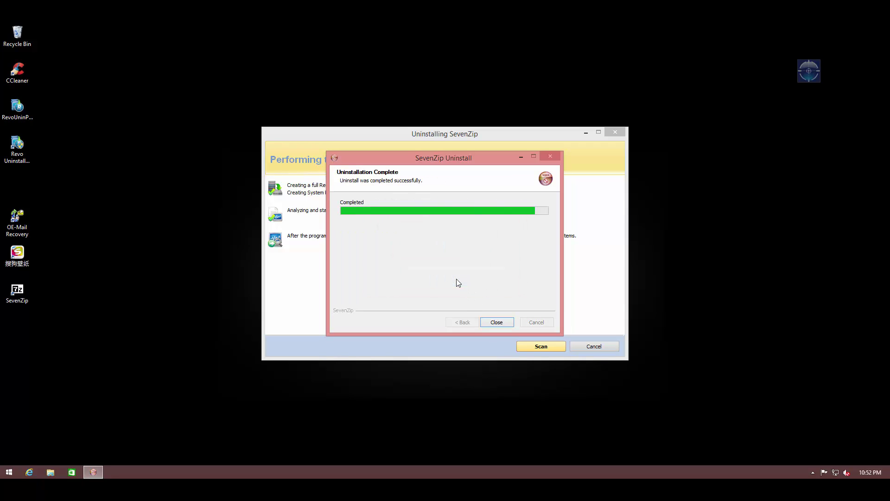
{"action": "left_click", "coordinate": [495, 322]}
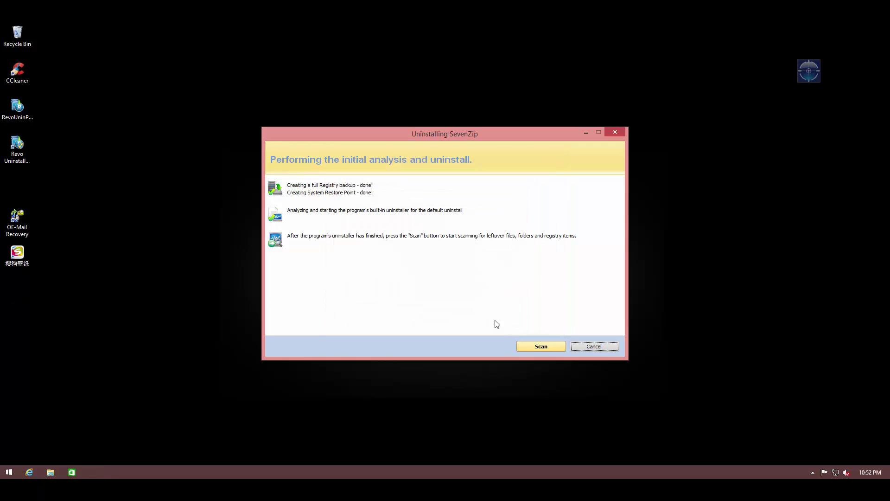
{"action": "left_click", "coordinate": [521, 346]}
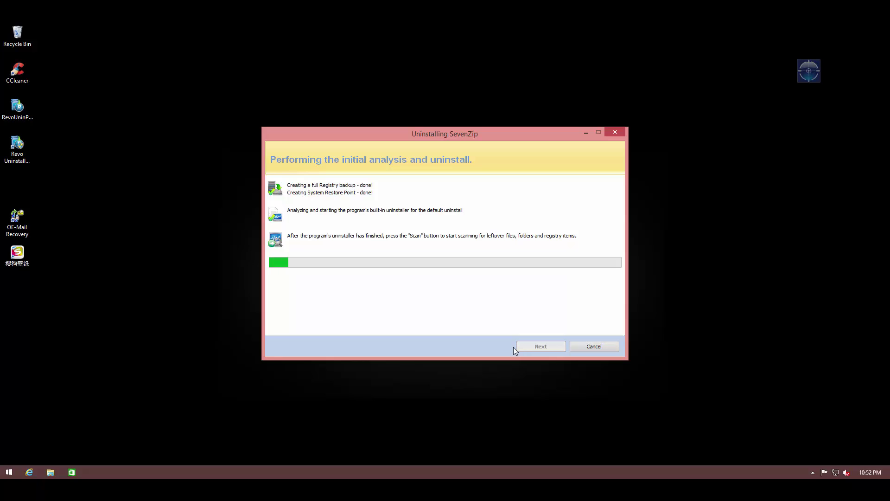
Minimize the Sogou wallpaper app and delete SevenZip's leftover Compatibility Assistant registry value.
{"action": "left_click", "coordinate": [33, 256]}
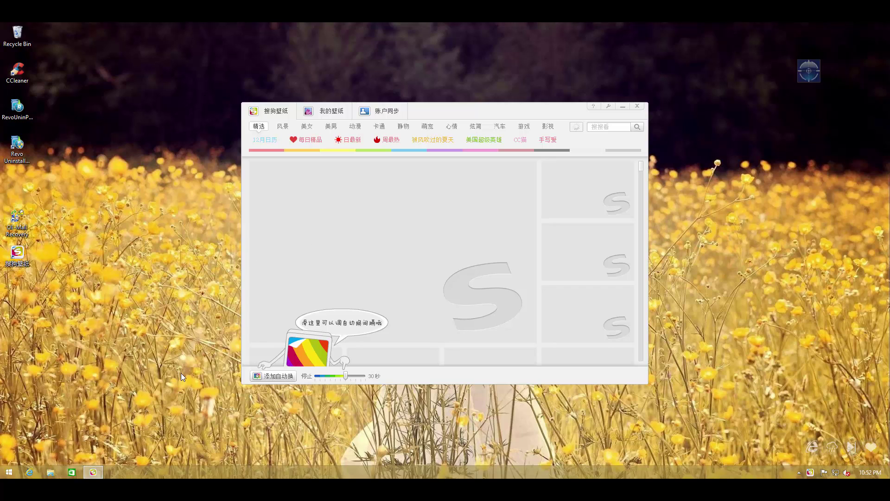
{"action": "left_click", "coordinate": [94, 472]}
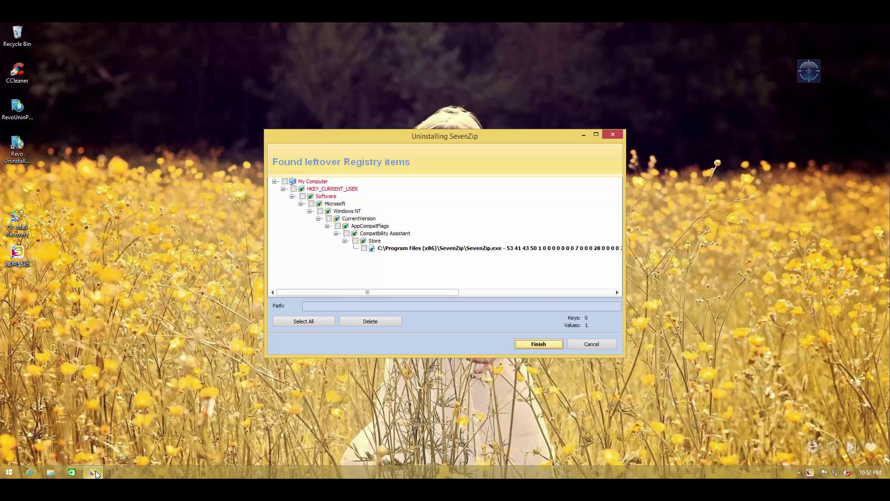
{"action": "left_click", "coordinate": [289, 182]}
{"action": "left_click", "coordinate": [285, 181]}
{"action": "left_click_drag", "start_coordinate": [415, 294], "coordinate": [389, 298]}
{"action": "left_click", "coordinate": [366, 321]}
{"action": "left_click", "coordinate": [467, 268]}
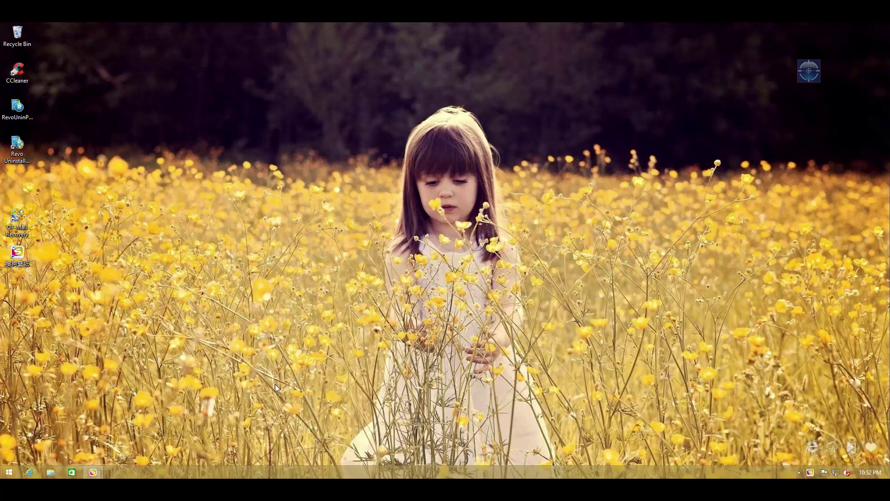
Target the Sogou wallpaper window with Hunter, uninstall it in Moderate mode, and let its app close.
{"action": "left_click", "coordinate": [93, 471]}
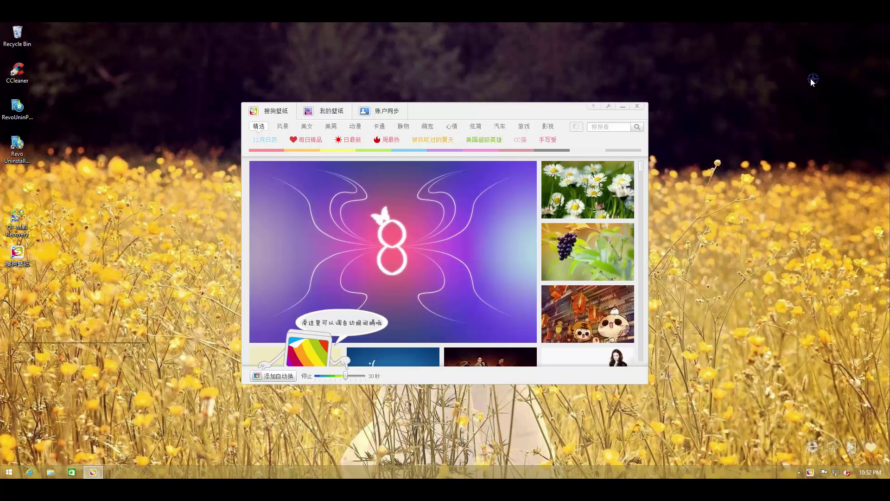
{"action": "left_click_drag", "start_coordinate": [810, 79], "coordinate": [524, 216]}
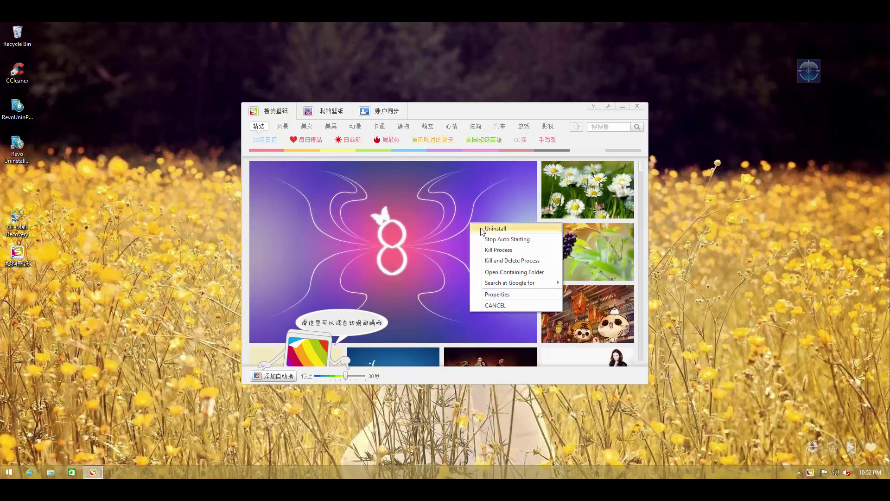
{"action": "left_click", "coordinate": [482, 227]}
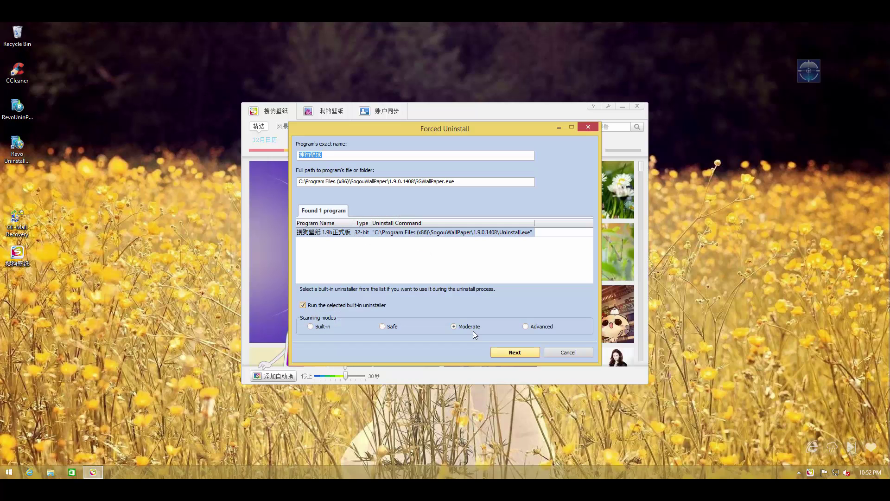
{"action": "left_click", "coordinate": [503, 352]}
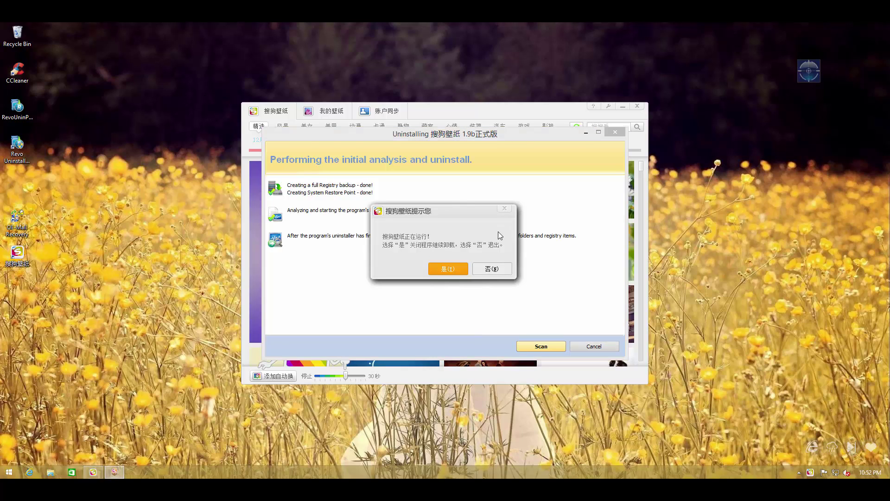
{"action": "left_click", "coordinate": [448, 267]}
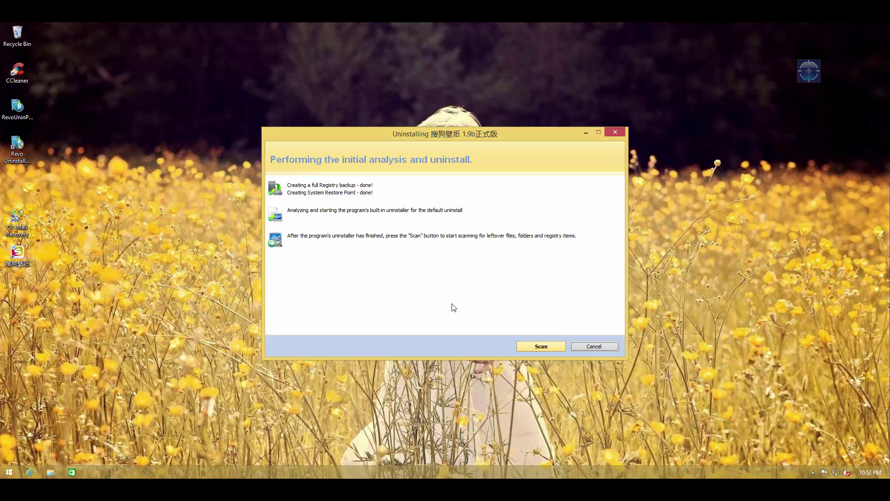
Finish Sogou Wallpaper's own uninstaller, then select all leftover registry items under My Computer and delete them.
{"action": "left_click", "coordinate": [541, 346]}
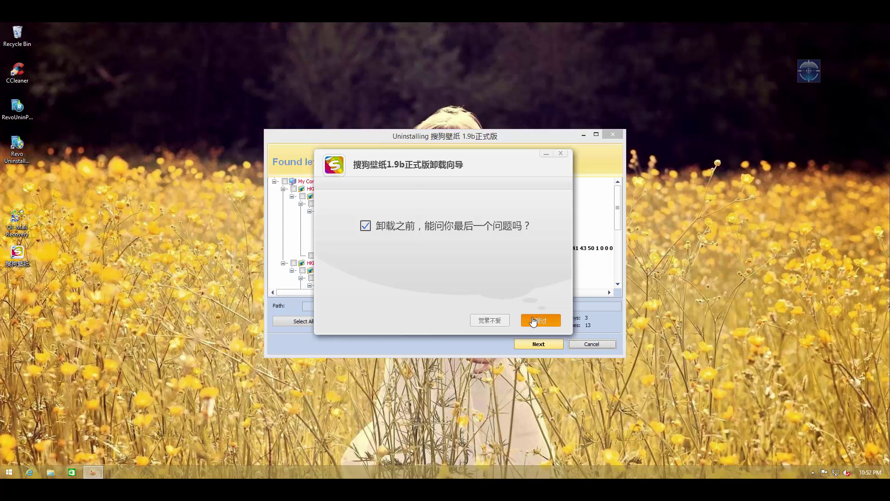
{"action": "left_click", "coordinate": [533, 320]}
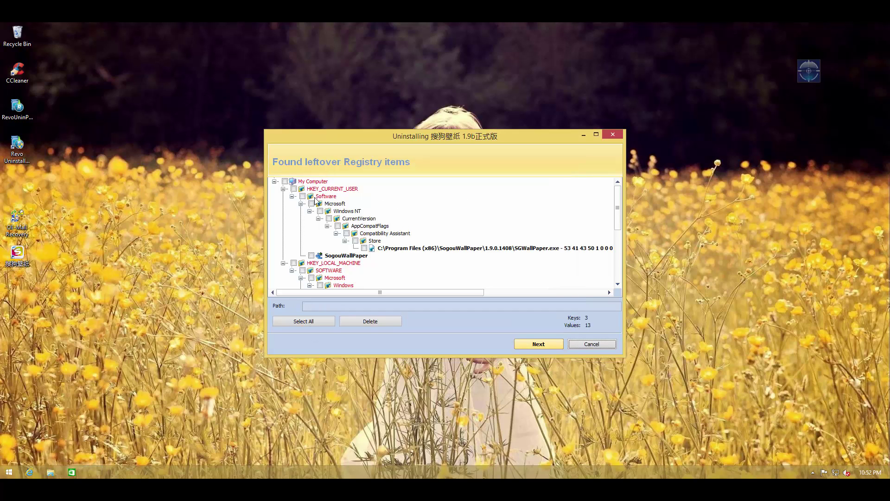
{"action": "left_click_drag", "start_coordinate": [619, 218], "coordinate": [624, 269]}
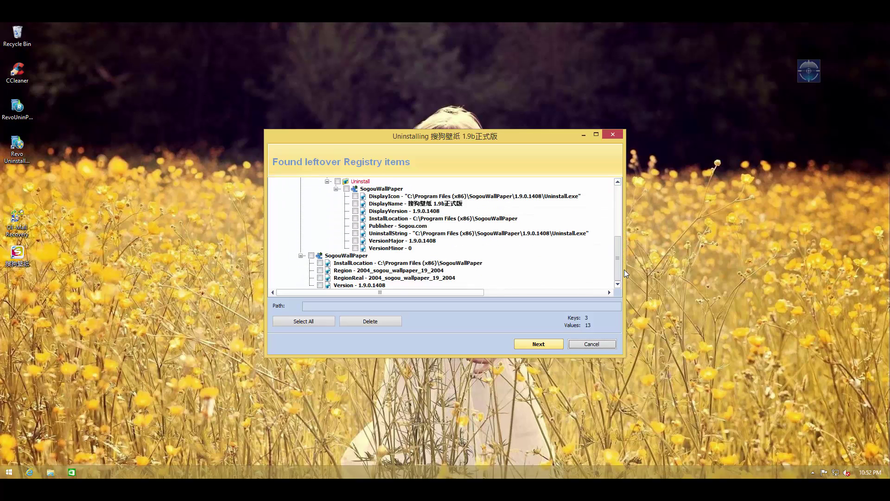
{"action": "scroll", "coordinate": [627, 260], "scroll_direction": "up", "scroll_amount": 7}
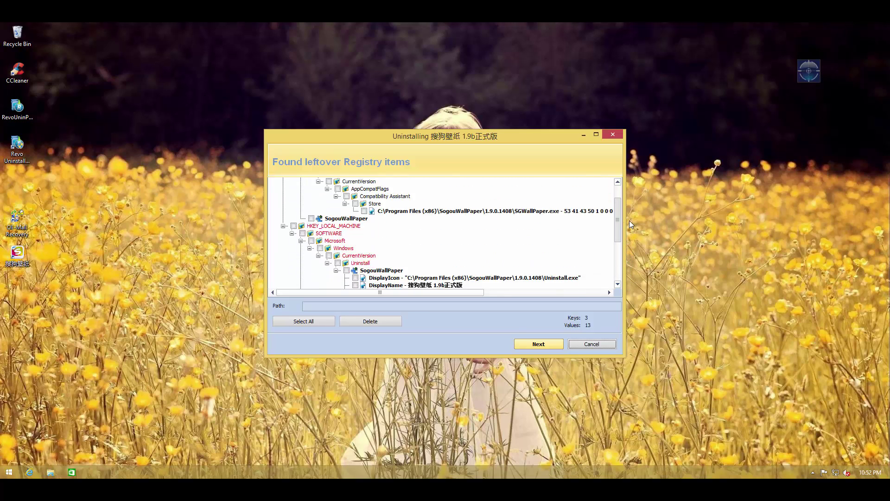
{"action": "scroll", "coordinate": [553, 188], "scroll_direction": "up", "scroll_amount": 1}
{"action": "left_click", "coordinate": [285, 181]}
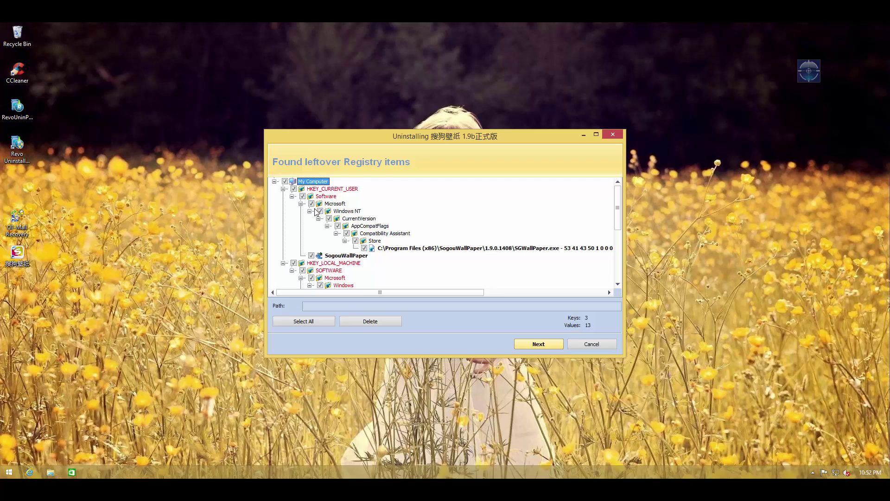
{"action": "left_click", "coordinate": [380, 321]}
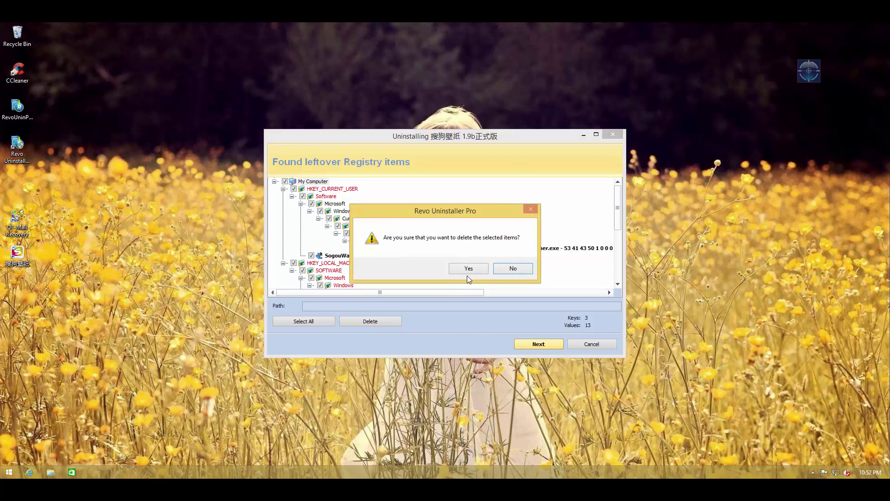
{"action": "left_click", "coordinate": [468, 269]}
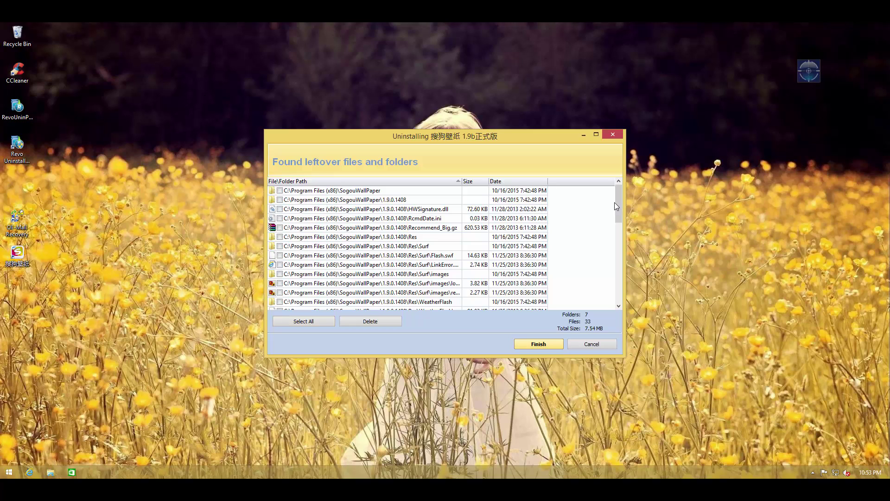
Select all Sogou Wallpaper leftover files and folders (7.54 MB) and confirm their deletion.
{"action": "left_click_drag", "start_coordinate": [616, 204], "coordinate": [621, 177]}
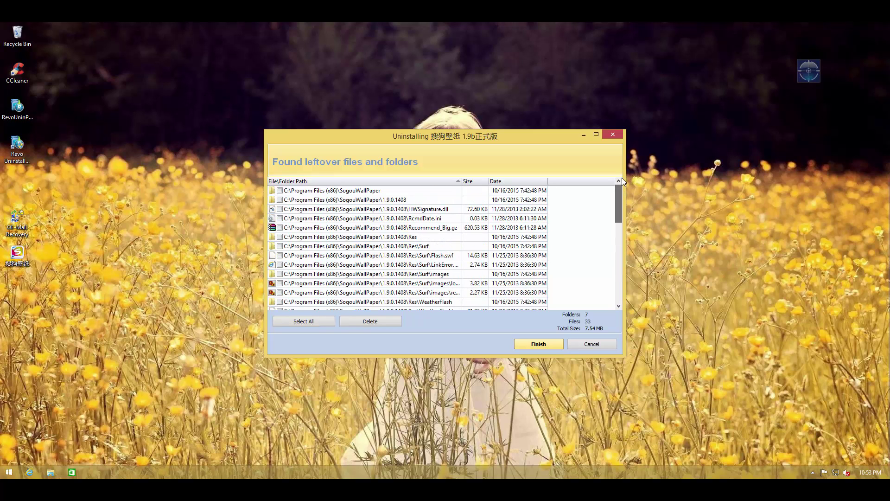
{"action": "left_click", "coordinate": [314, 322]}
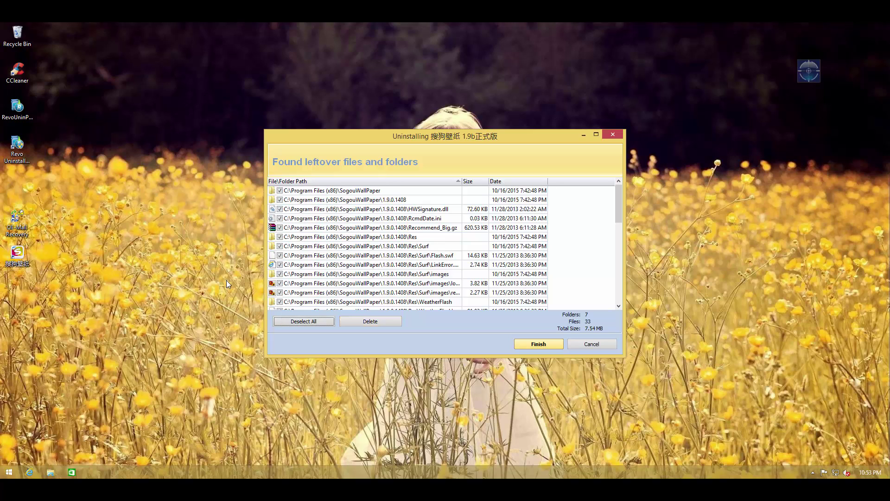
{"action": "left_click", "coordinate": [370, 321]}
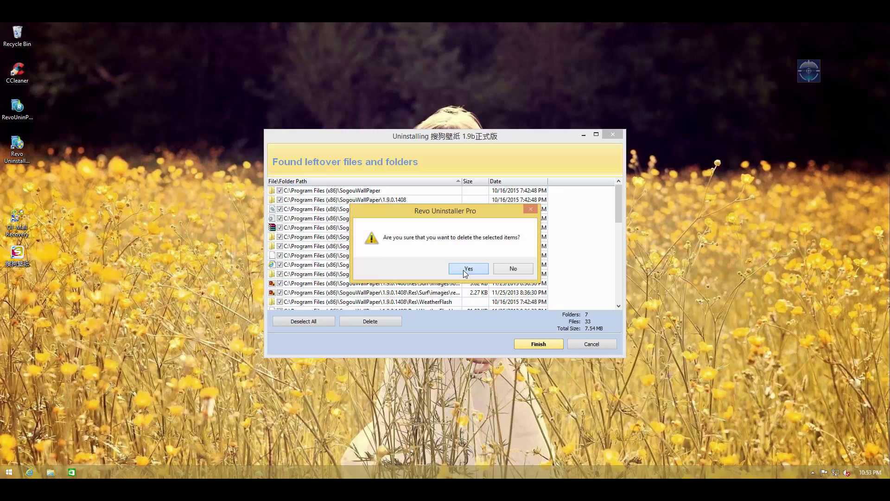
{"action": "left_click", "coordinate": [463, 270]}
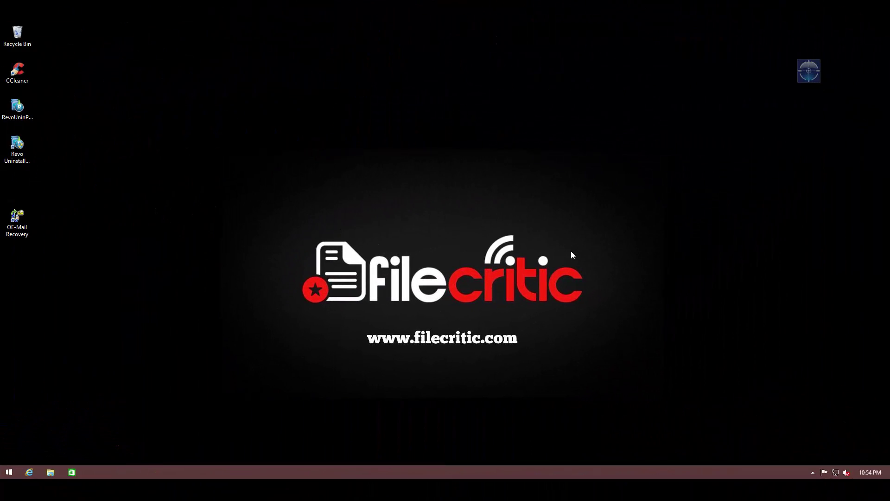
Aim the Hunter crosshair at the OE-Mail Recovery desktop shortcut and choose Uninstall.
{"action": "left_click_drag", "start_coordinate": [814, 69], "coordinate": [17, 219]}
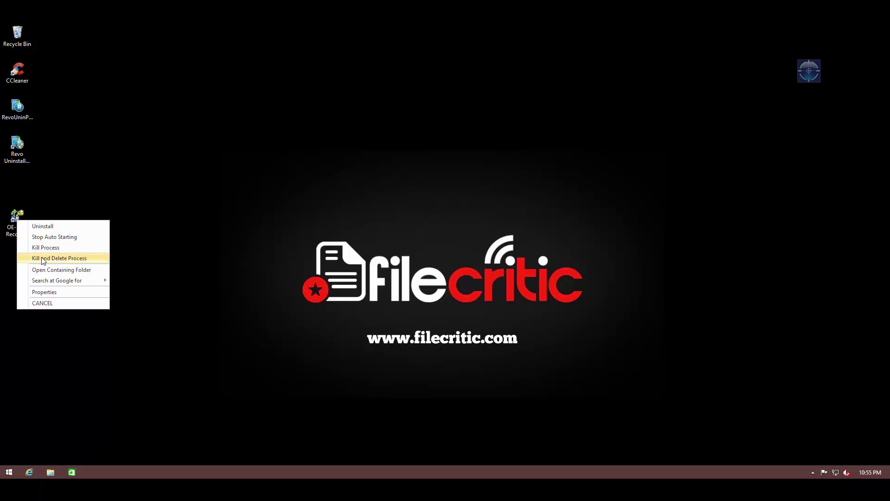
{"action": "left_click", "coordinate": [43, 227]}
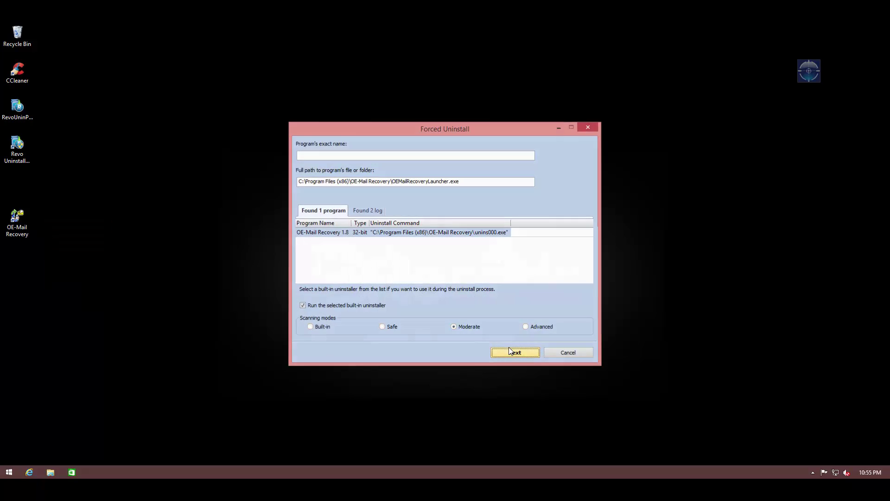
Run OE-Mail Recovery's own uninstaller with the downloaded log, then continue to its two leftover registry values.
{"action": "left_click", "coordinate": [509, 349]}
{"action": "left_click", "coordinate": [452, 274]}
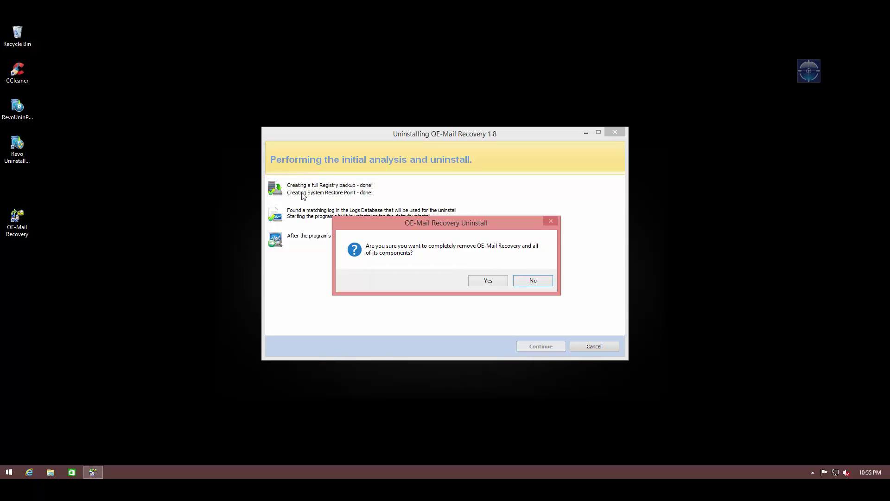
{"action": "left_click", "coordinate": [493, 281]}
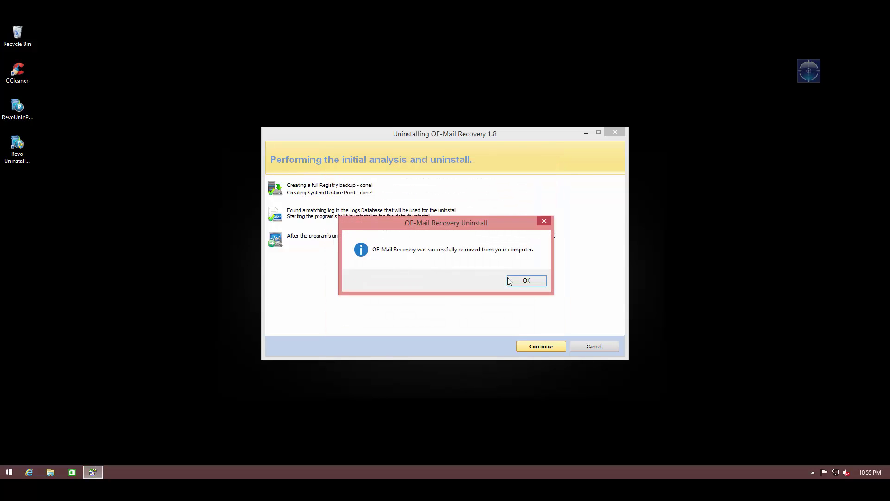
{"action": "left_click", "coordinate": [521, 279]}
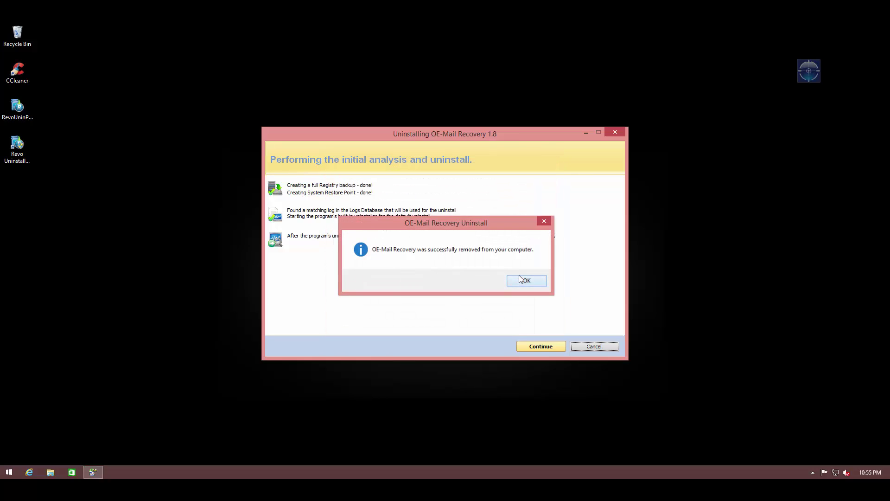
{"action": "left_click", "coordinate": [539, 346]}
Check all of OE-Mail Recovery's leftover registry values under My Computer and delete them.
{"action": "left_click", "coordinate": [285, 181]}
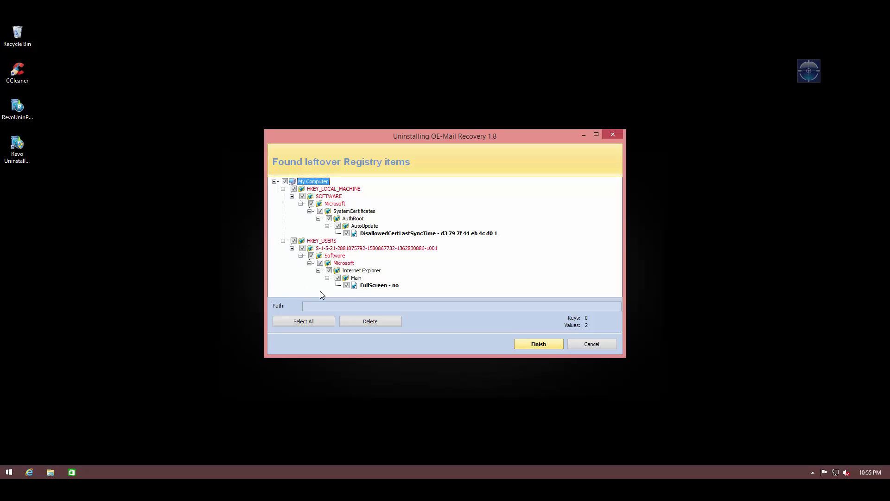
{"action": "left_click", "coordinate": [372, 323]}
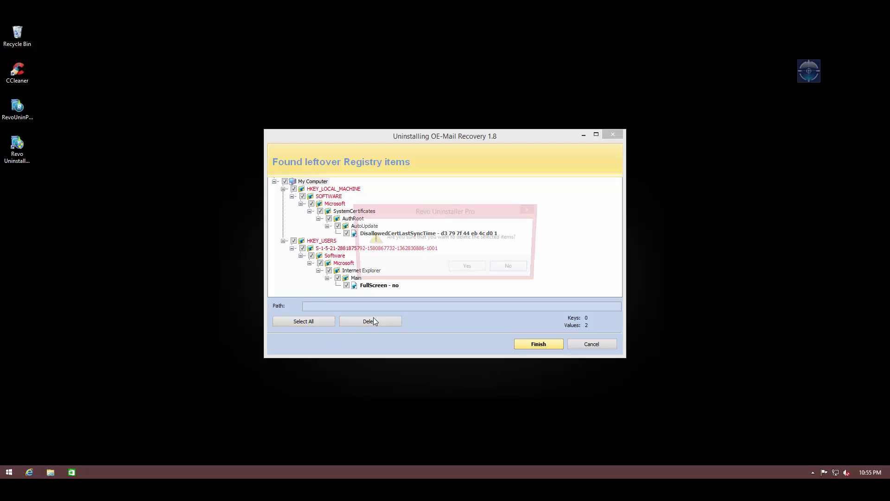
{"action": "left_click", "coordinate": [469, 270]}
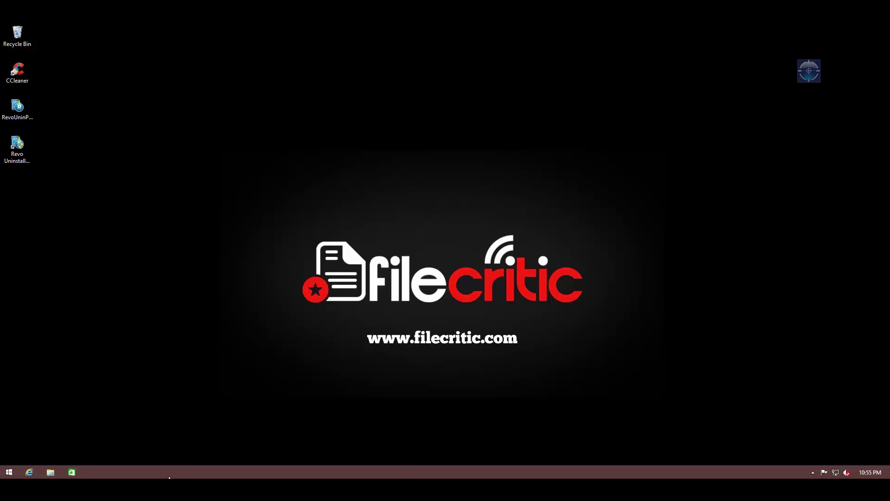
Look inside Local Disk (C:) > Program Files (x86) in File Explorer, then close the window.
{"action": "left_click", "coordinate": [50, 472]}
{"action": "double_click", "coordinate": [278, 222]}
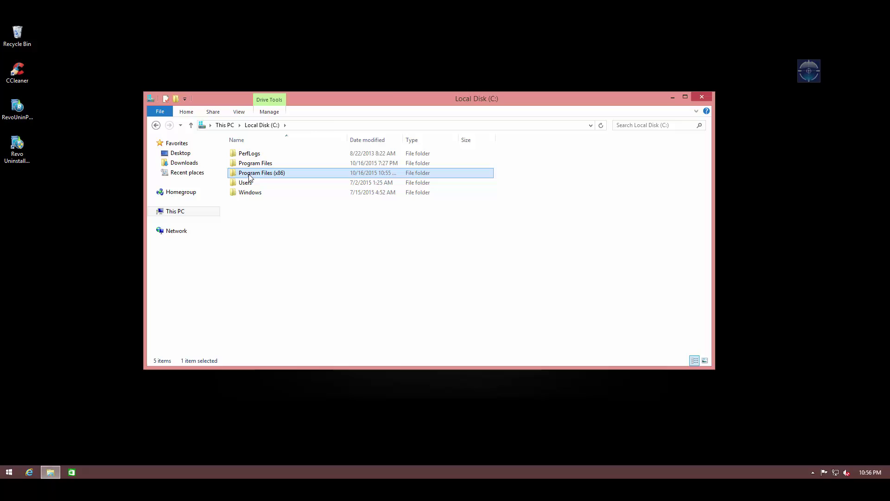
{"action": "double_click", "coordinate": [260, 173]}
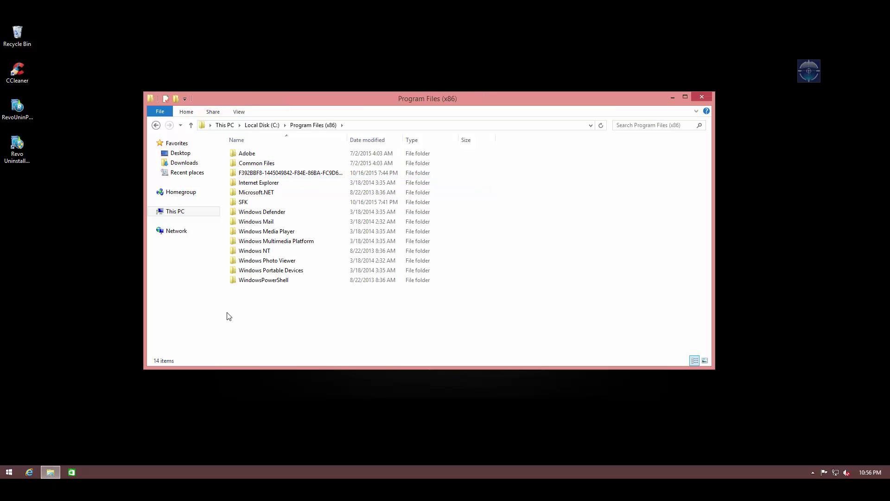
{"action": "key", "text": "BackSpace"}
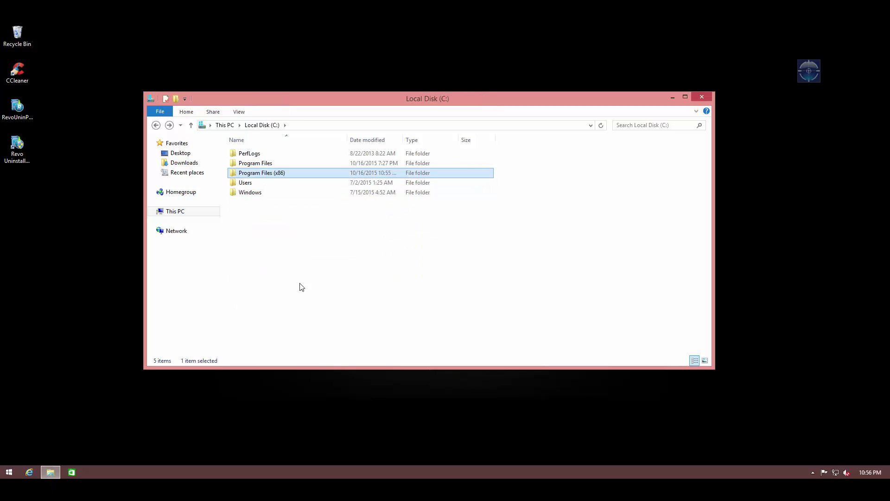
{"action": "left_click", "coordinate": [700, 96]}
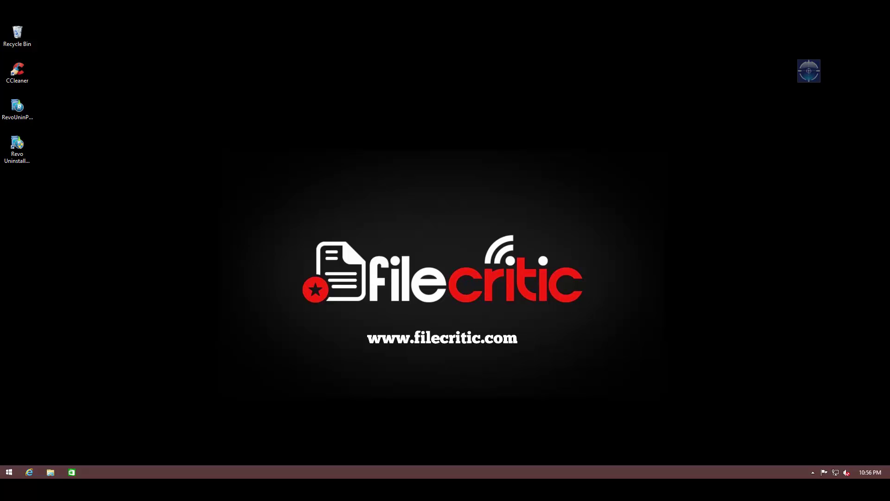
Launch Revo Uninstaller Pro as administrator, exit Hunter mode, and bring up the main window's program list.
{"action": "double_click", "coordinate": [17, 147]}
{"action": "left_click", "coordinate": [491, 262]}
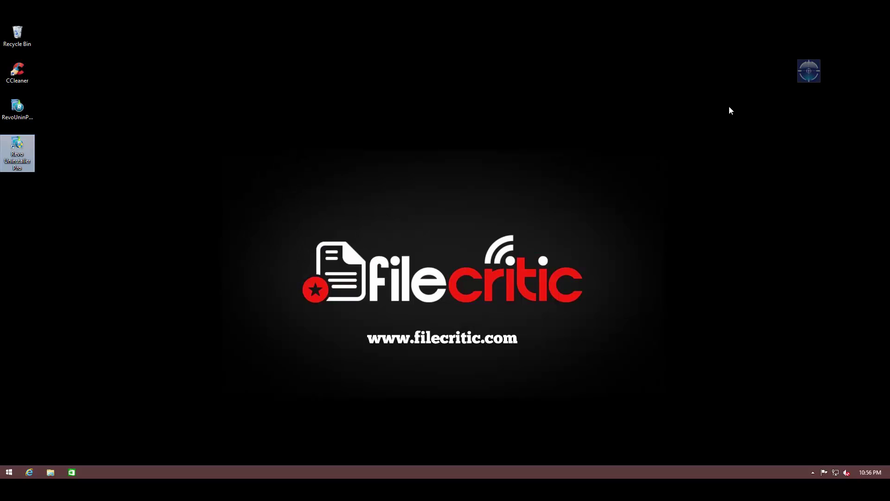
{"action": "right_click", "coordinate": [812, 75]}
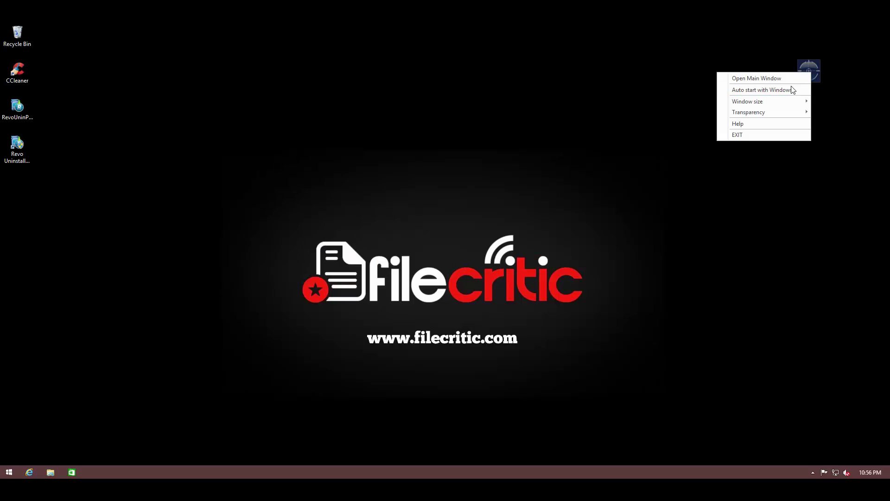
{"action": "left_click", "coordinate": [756, 134]}
{"action": "left_click", "coordinate": [9, 160]}
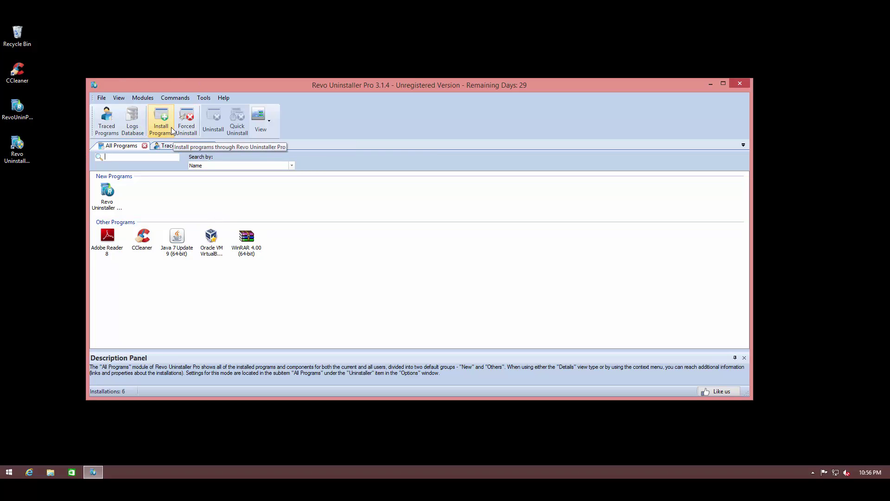
Browse the Modules and Commands menus, then open Autorun Manager and Junk Files Cleaner from Tools.
{"action": "left_click", "coordinate": [139, 98]}
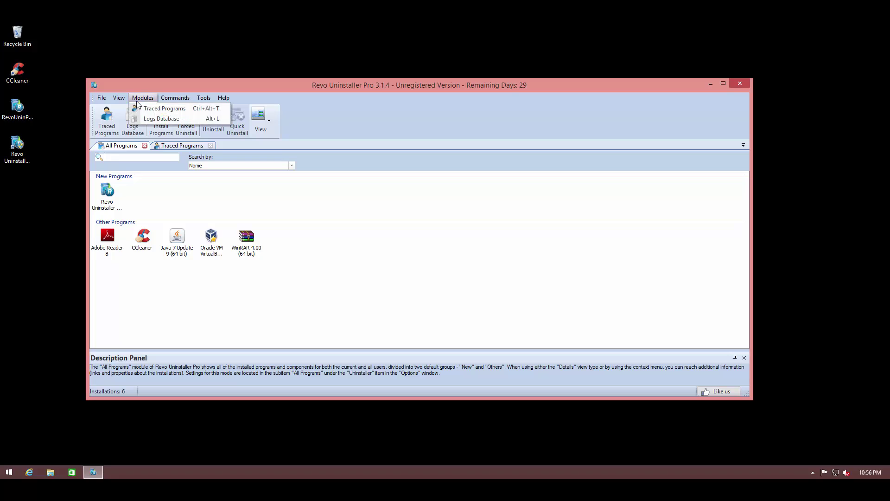
{"action": "left_click", "coordinate": [168, 99]}
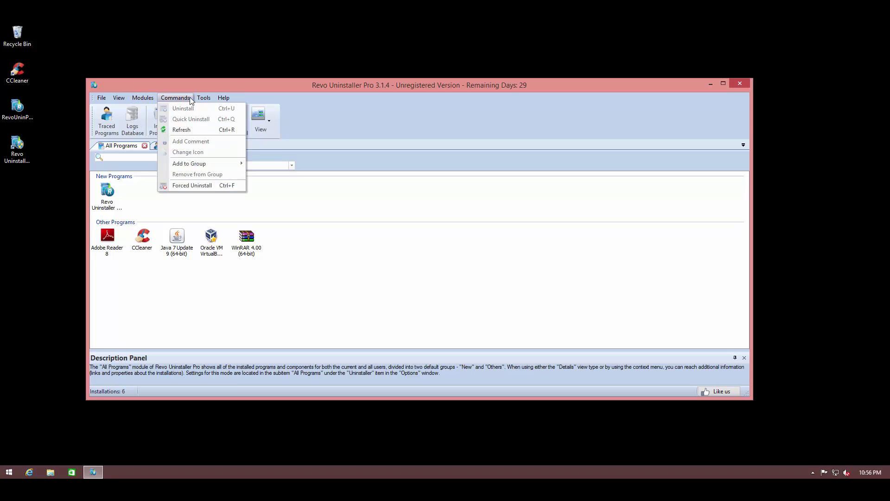
{"action": "mouse_move", "coordinate": [201, 99]}
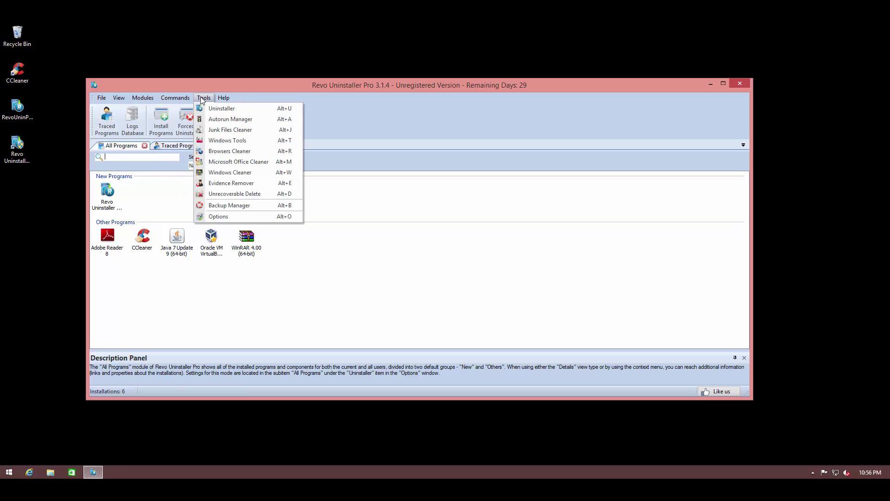
{"action": "left_click", "coordinate": [207, 119]}
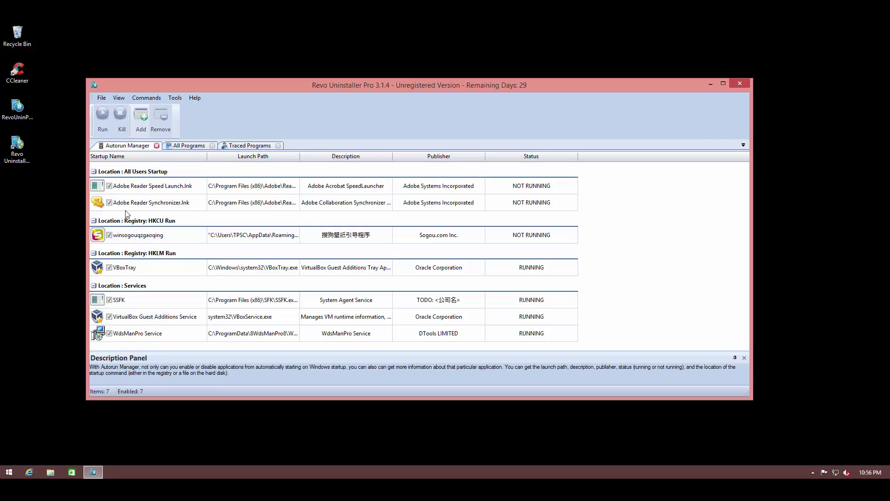
{"action": "left_click", "coordinate": [175, 98]}
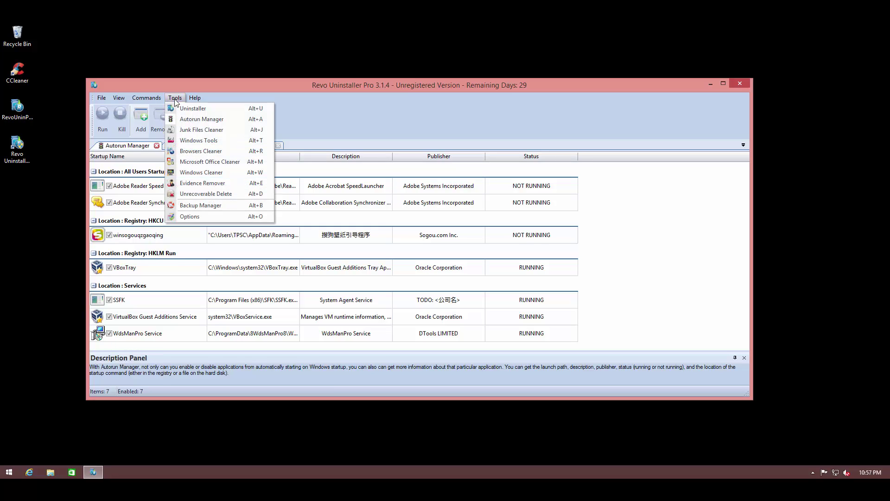
{"action": "left_click", "coordinate": [188, 128]}
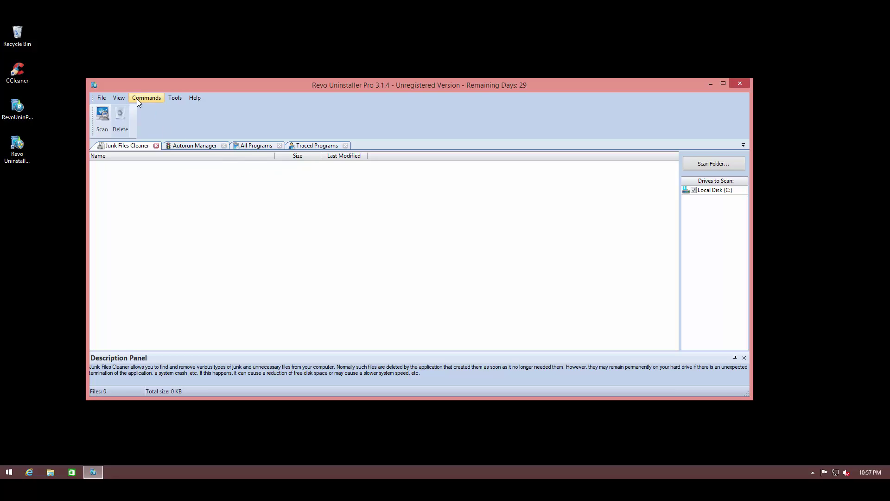
Open Windows Tools and Microsoft Office Cleaner from the Tools menu, then reopen the Tools menu.
{"action": "left_click", "coordinate": [175, 98]}
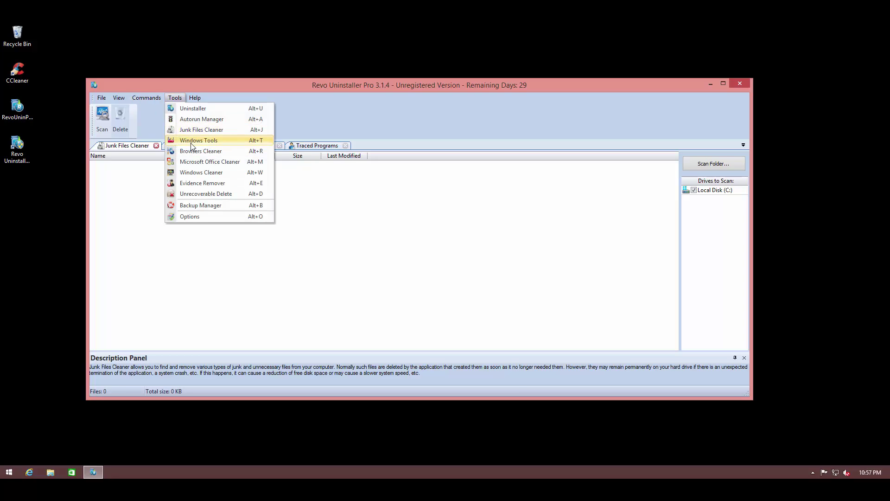
{"action": "left_click", "coordinate": [192, 141]}
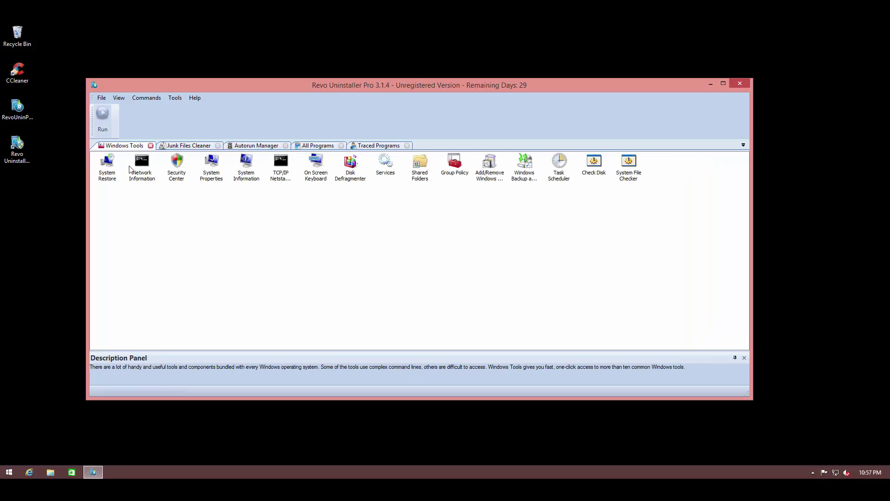
{"action": "left_click", "coordinate": [177, 97]}
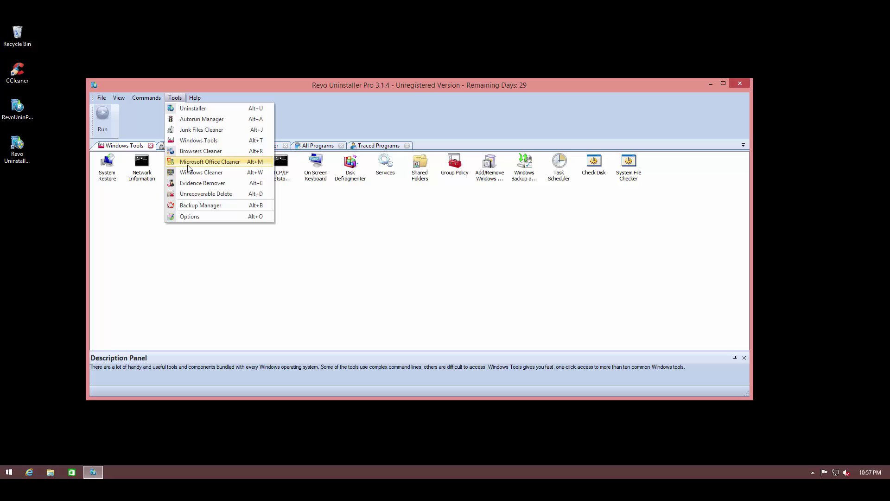
{"action": "left_click", "coordinate": [211, 162]}
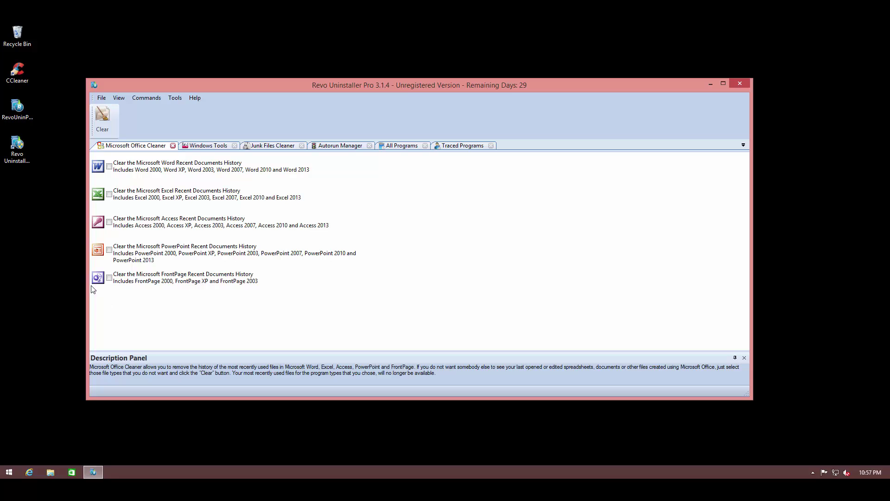
{"action": "left_click", "coordinate": [175, 96]}
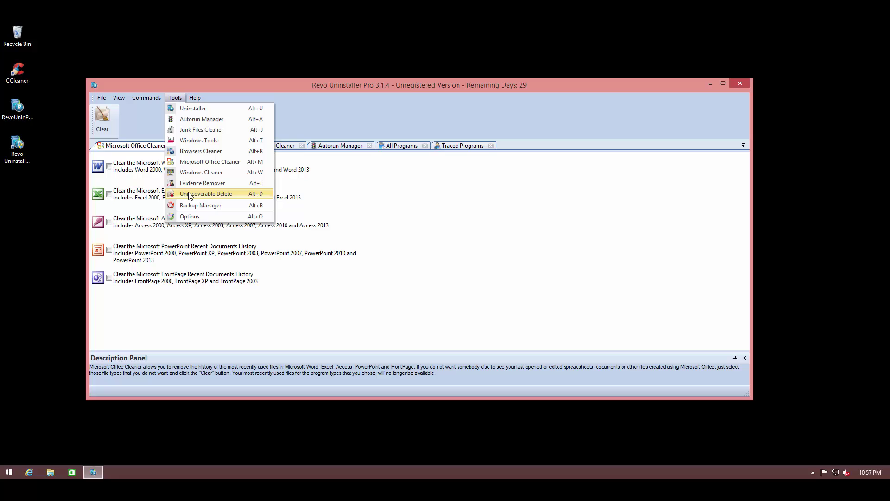
{"action": "left_click", "coordinate": [472, 217]}
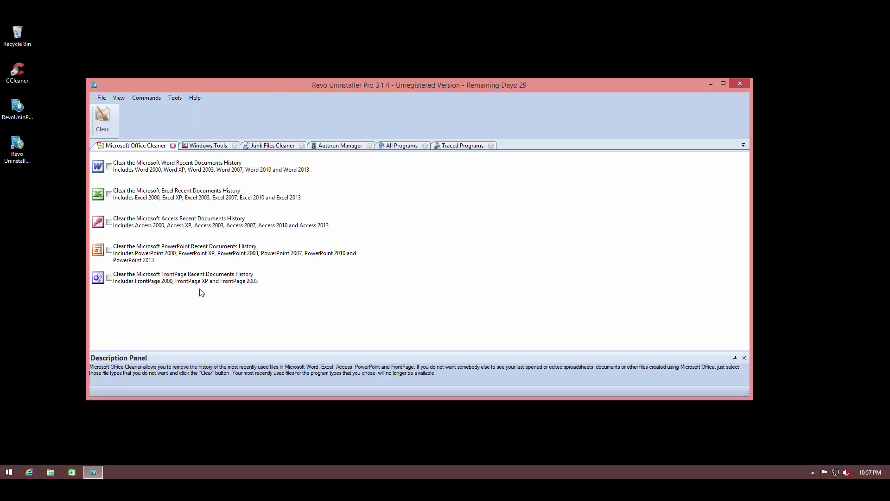
{"action": "left_click", "coordinate": [174, 98]}
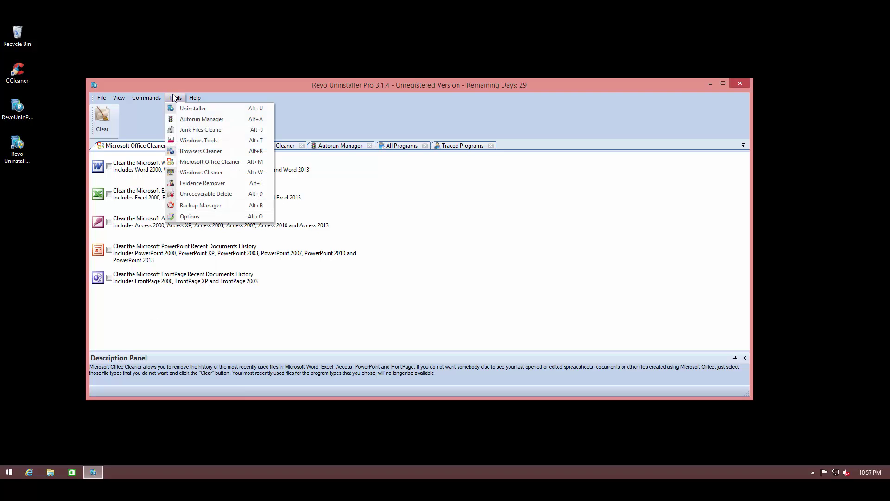
Open the Evidence Remover with Local Disk (C:) checked, then open and dismiss the Tools menu.
{"action": "left_click", "coordinate": [199, 183]}
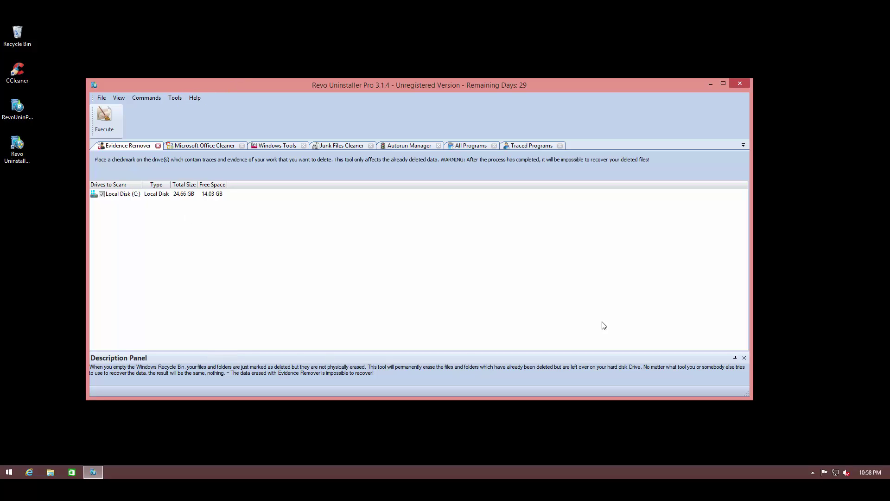
{"action": "left_click", "coordinate": [177, 98]}
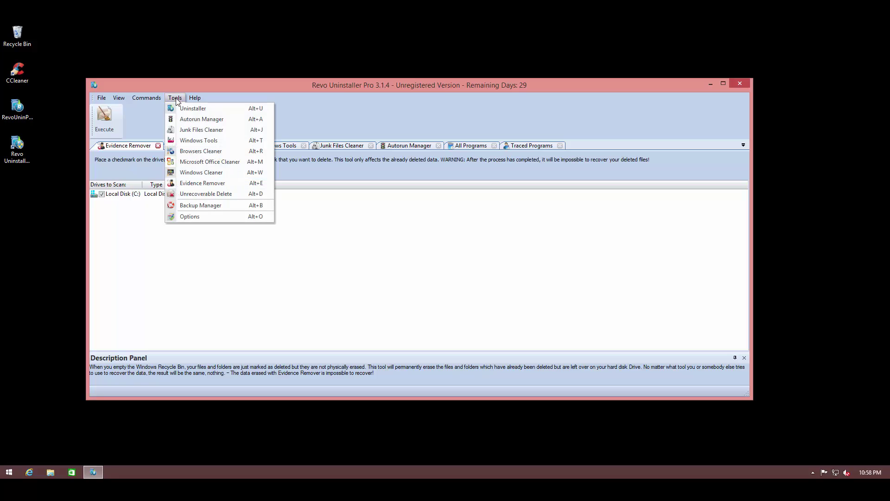
{"action": "left_click", "coordinate": [122, 266]}
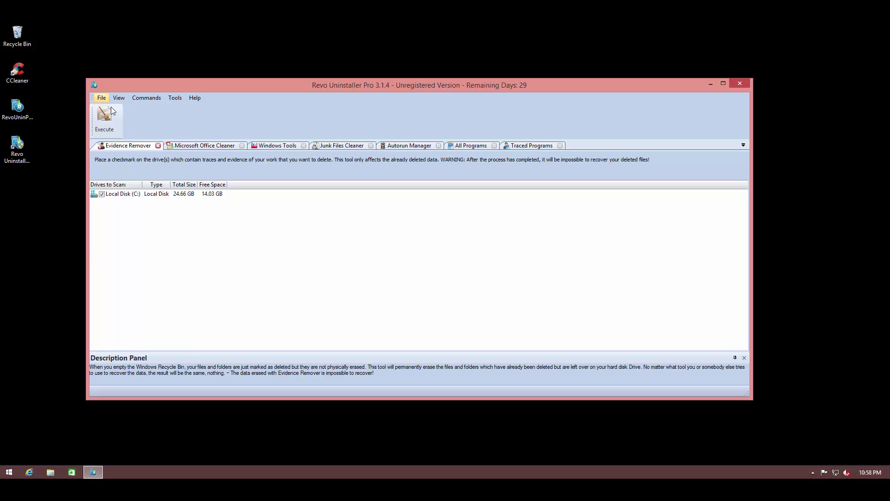
Close the Evidence Remover, Office Cleaner, Windows Tools, Junk Files, Autorun, All Programs and Traced Programs tabs.
{"action": "left_click", "coordinate": [159, 146]}
{"action": "left_click", "coordinate": [174, 146]}
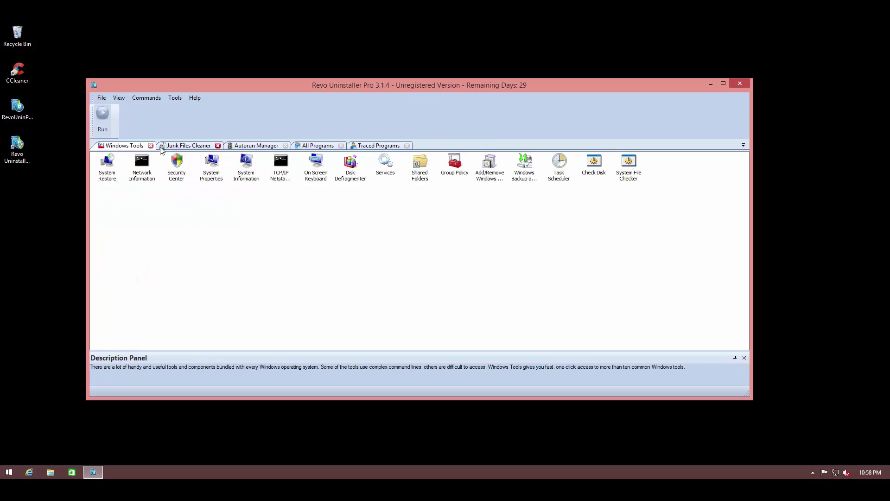
{"action": "left_click", "coordinate": [155, 147]}
{"action": "left_click", "coordinate": [156, 146]}
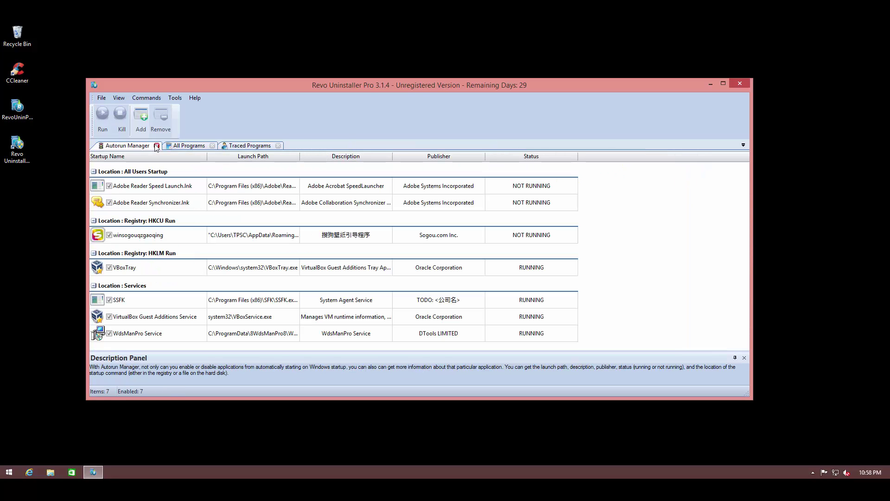
{"action": "left_click", "coordinate": [157, 146]}
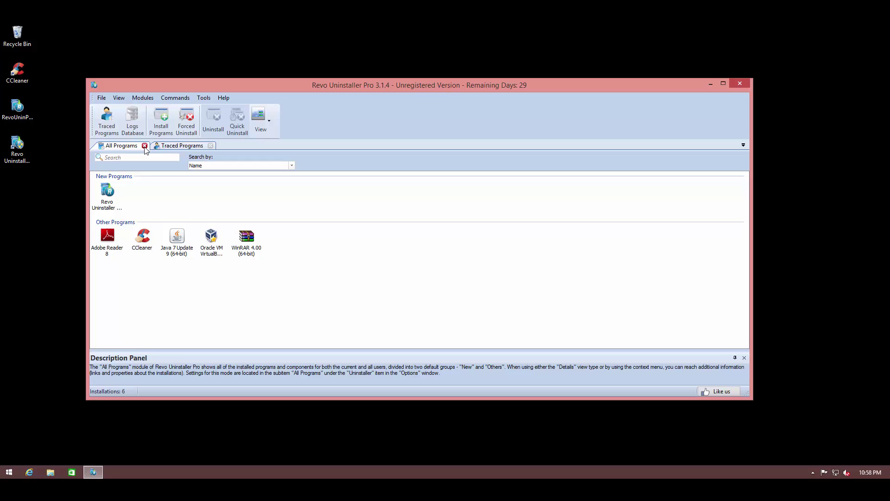
{"action": "left_click", "coordinate": [156, 146]}
{"action": "left_click", "coordinate": [155, 145]}
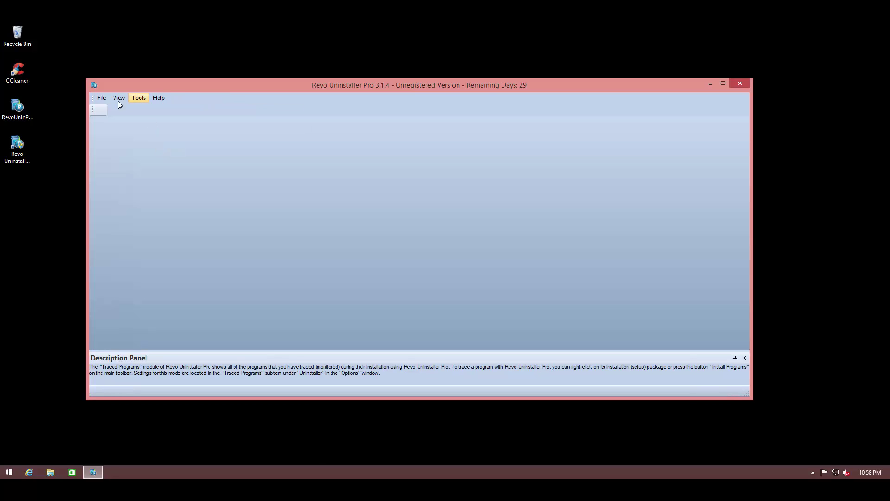
Glance through the File and View menus and dismiss them without changes.
{"action": "left_click", "coordinate": [104, 98]}
{"action": "mouse_move", "coordinate": [121, 100]}
{"action": "left_click", "coordinate": [351, 236]}
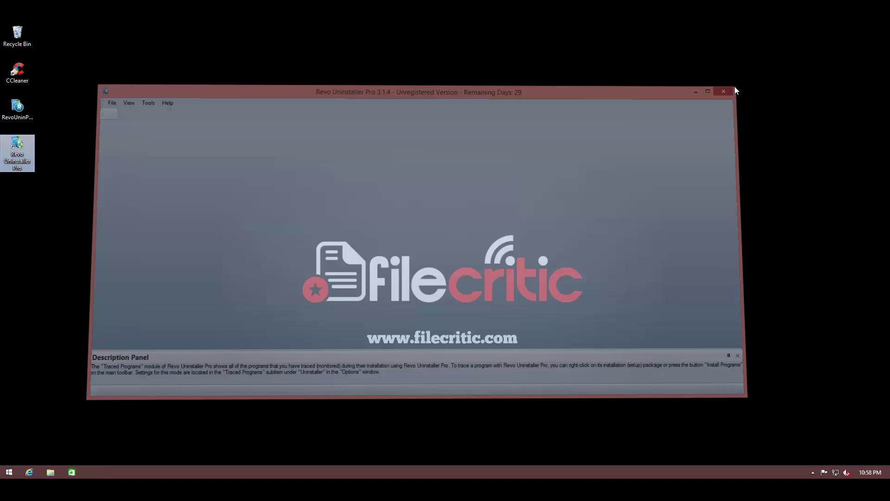
Exit Revo Uninstaller Pro with the window's close button.
{"action": "left_click", "coordinate": [737, 85]}
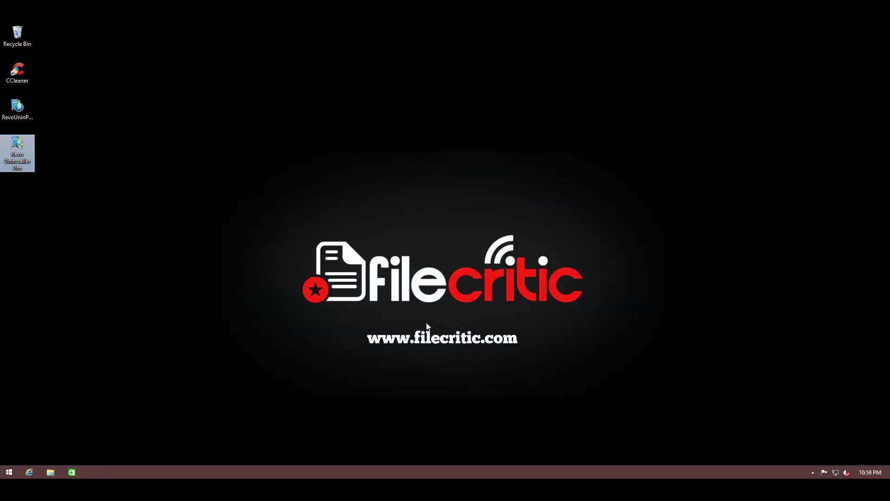